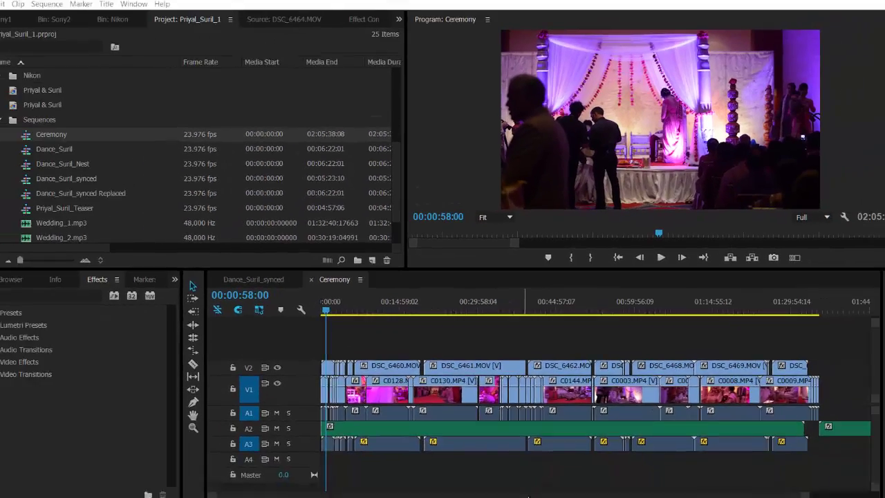
# Enlarge the timeline area upward so the Ceremony sequence has more room.
pyautogui.moveTo(528, 496); pyautogui.dragTo(456, 496)
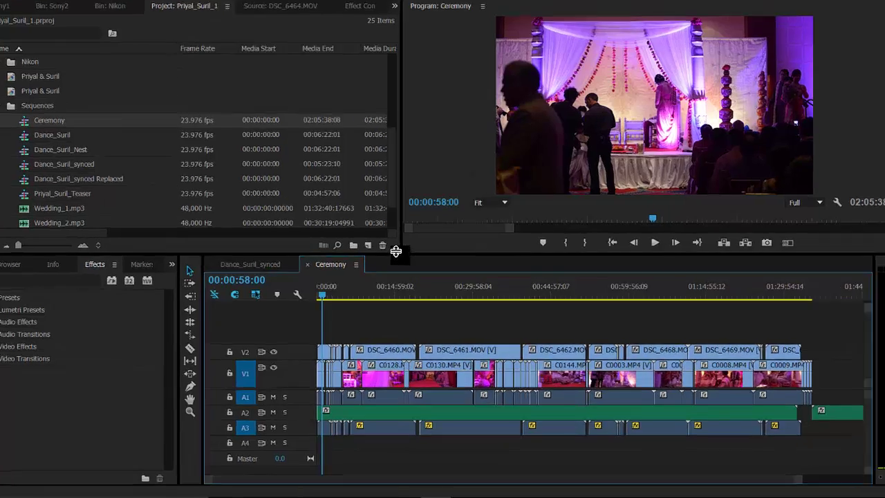
pyautogui.moveTo(396, 251); pyautogui.dragTo(396, 224)
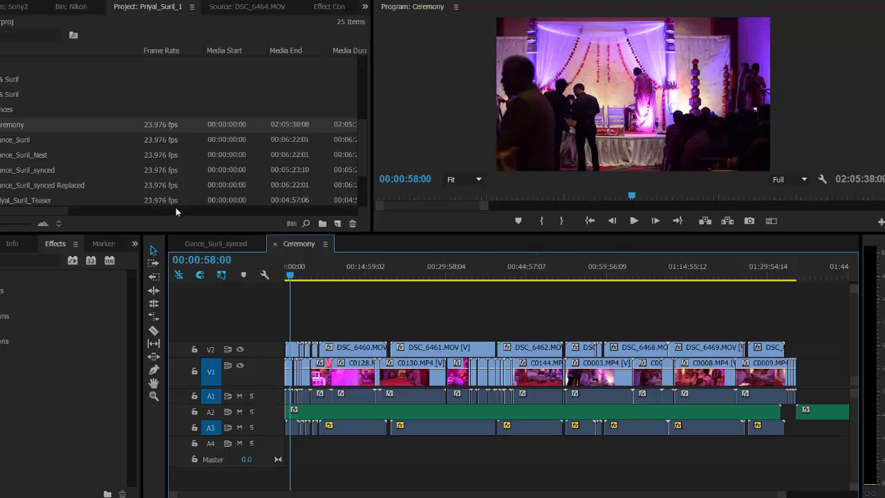
# Try to send the project through the PluralEyes extension, letting it save the project, and close the connector.
pyautogui.click(101, 1)
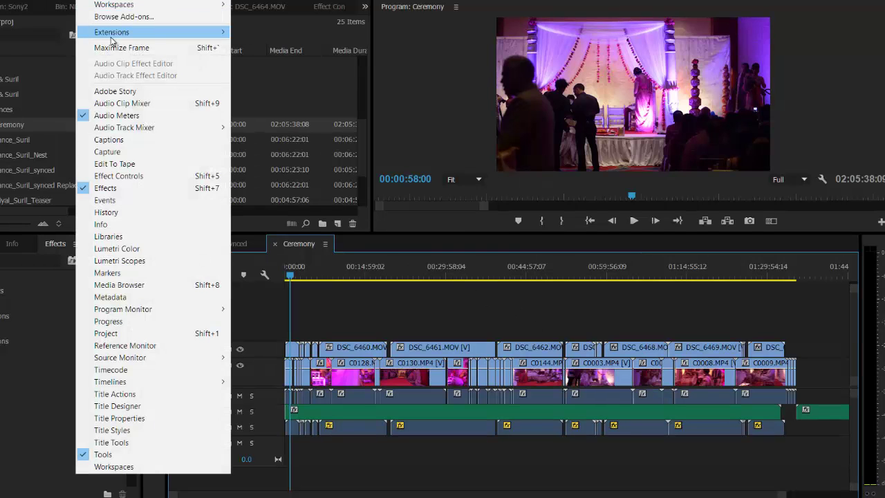
pyautogui.moveTo(111, 36)
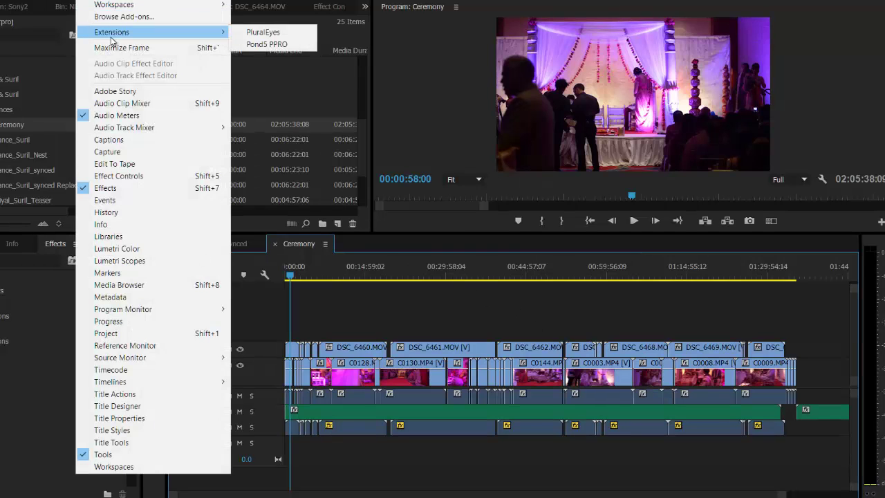
pyautogui.click(272, 34)
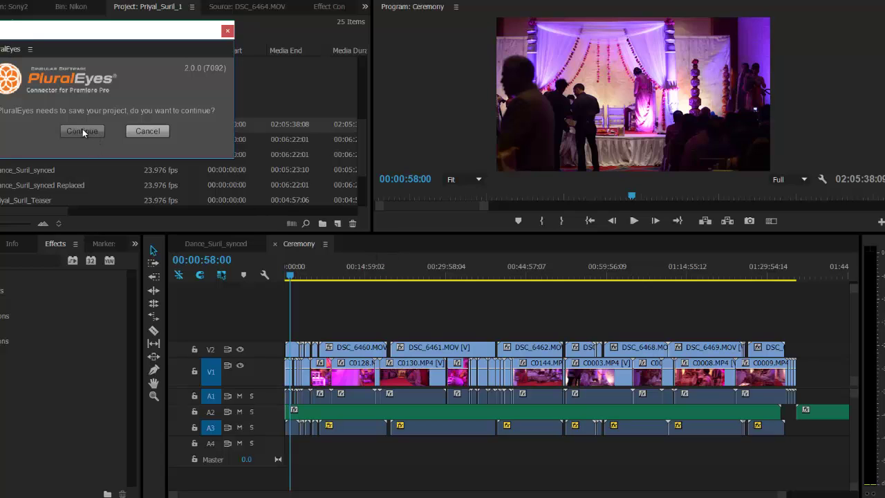
pyautogui.click(83, 131)
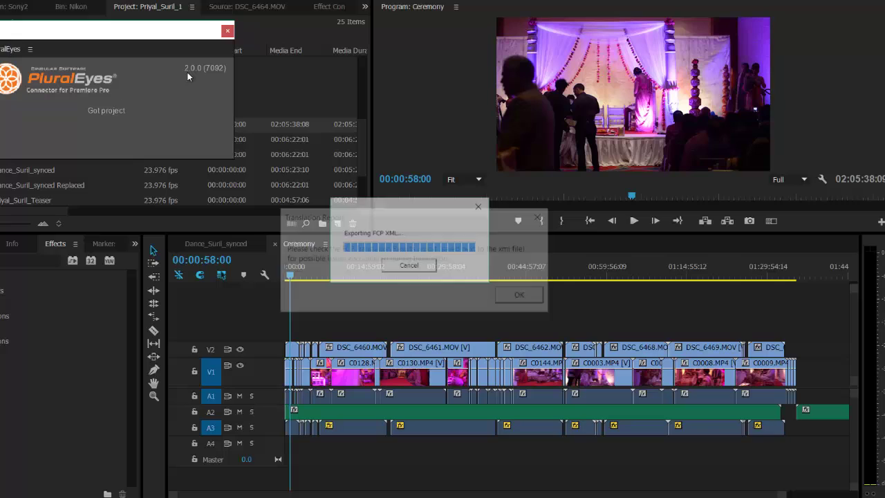
pyautogui.click(527, 299)
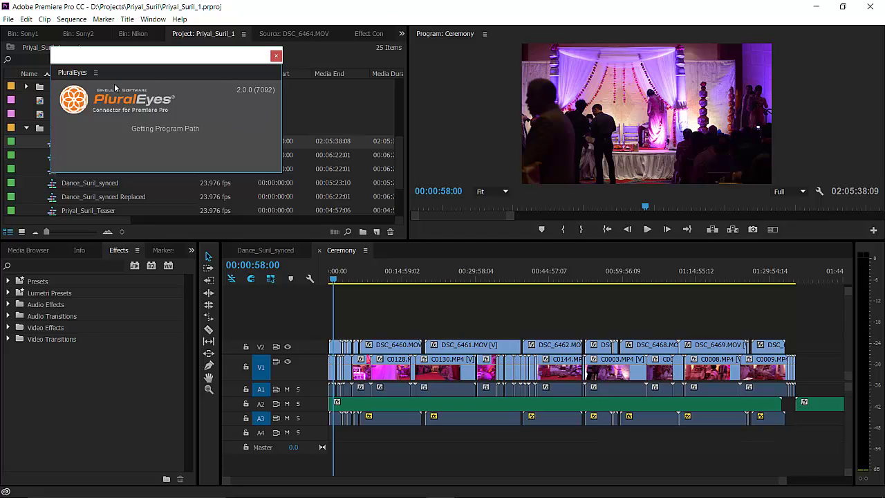
pyautogui.click(275, 56)
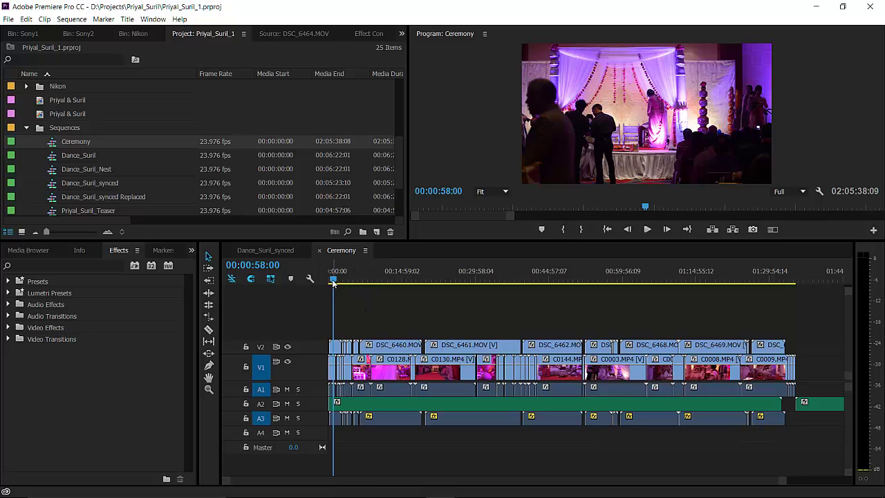
# Scrub through the Ceremony sequence and examine its camera clips and the two separate audio clips on track A2 over the full length.
pyautogui.moveTo(334, 279); pyautogui.dragTo(329, 279)
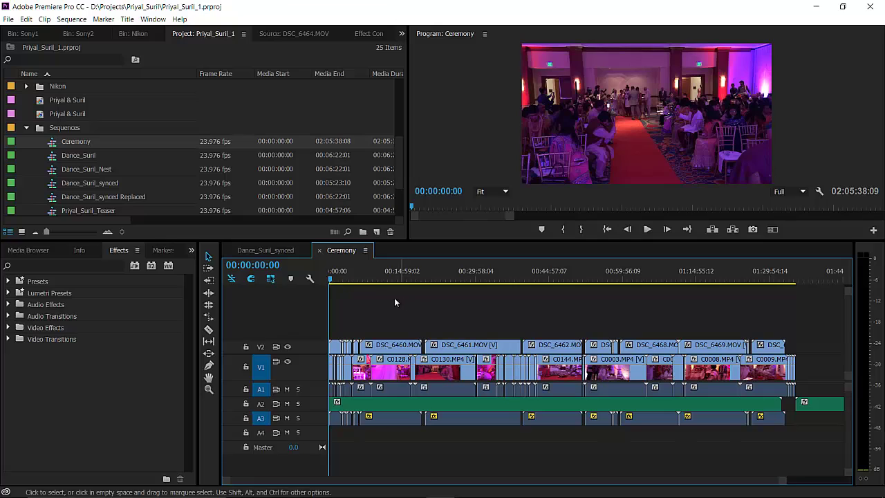
pyautogui.moveTo(331, 279); pyautogui.dragTo(345, 280)
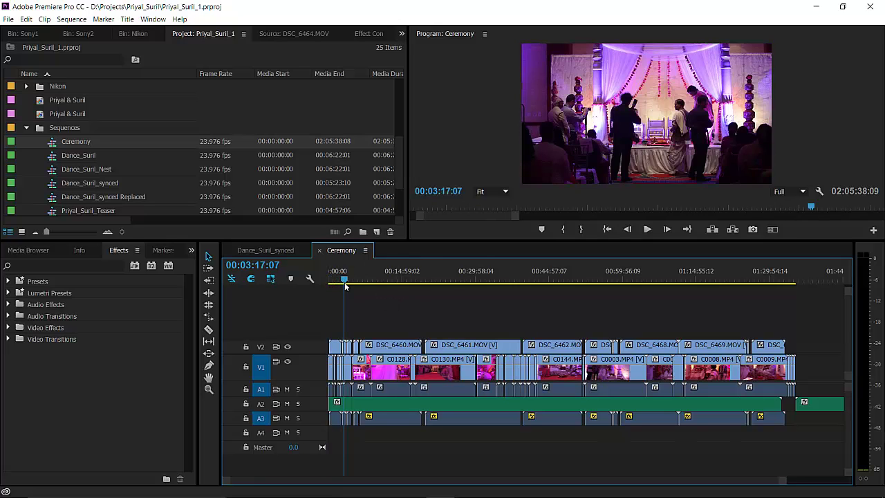
pyautogui.moveTo(648, 279); pyautogui.dragTo(630, 282)
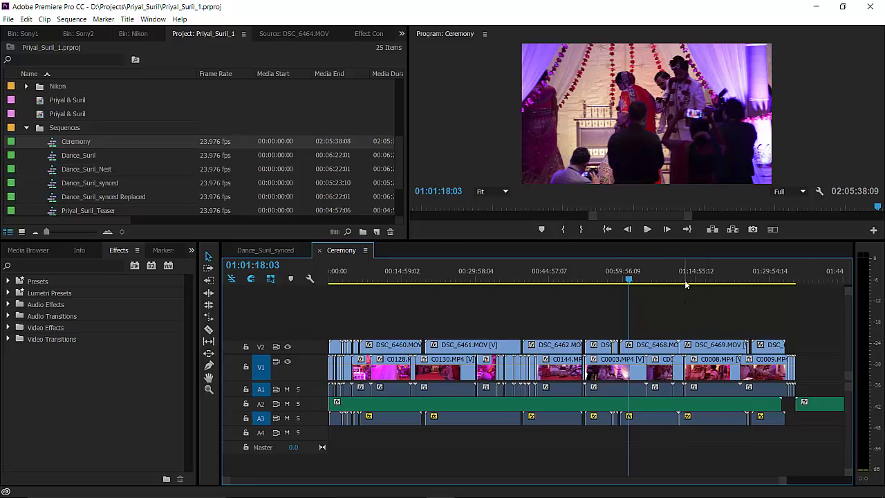
pyautogui.moveTo(695, 282); pyautogui.dragTo(725, 284)
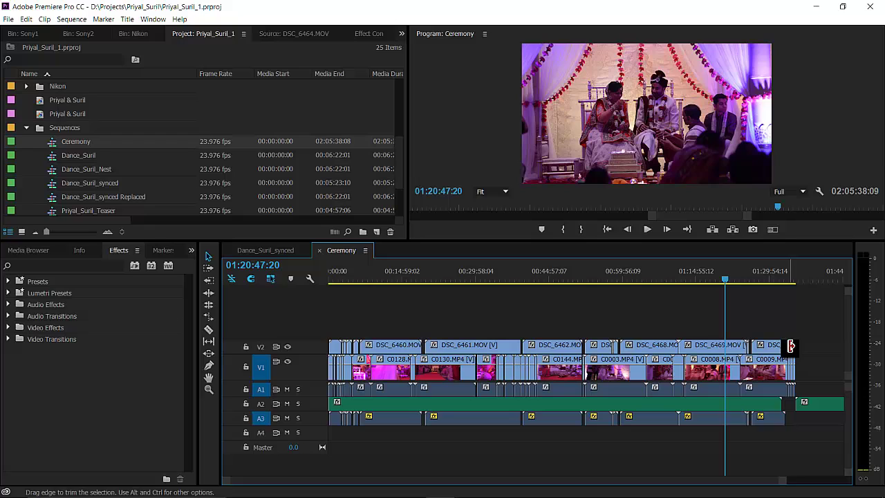
pyautogui.click(756, 408)
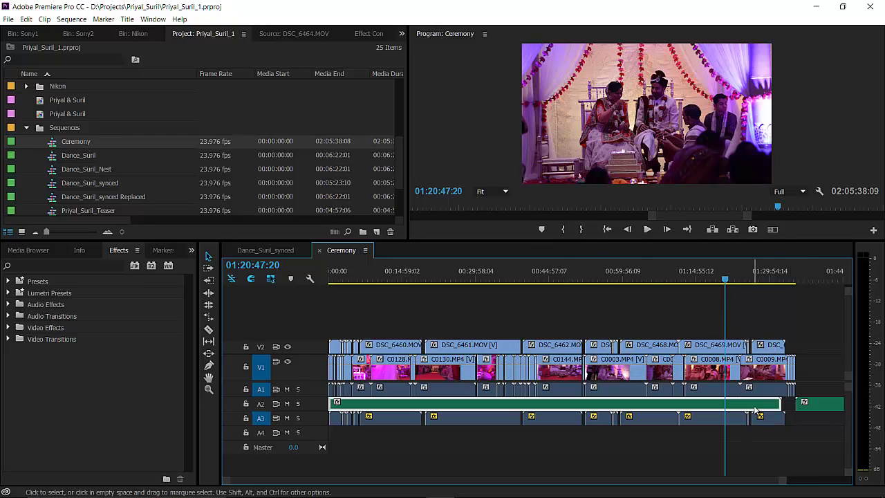
pyautogui.click(804, 406)
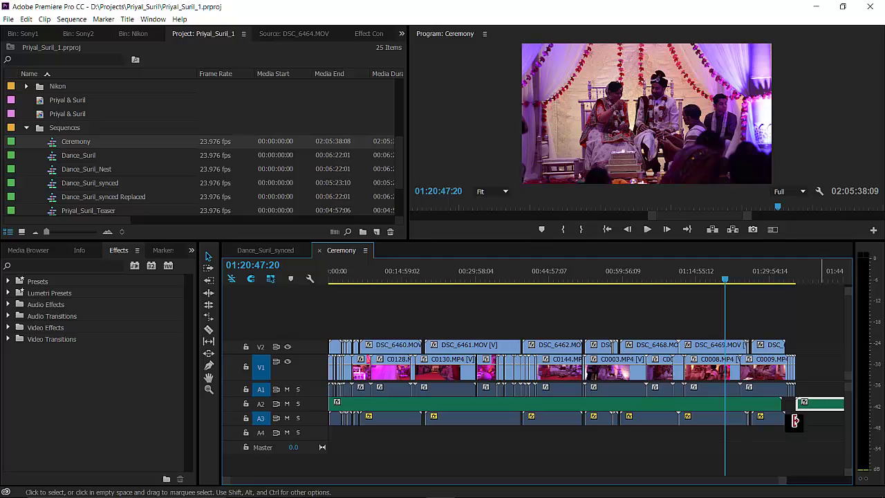
pyautogui.moveTo(783, 478); pyautogui.dragTo(830, 479)
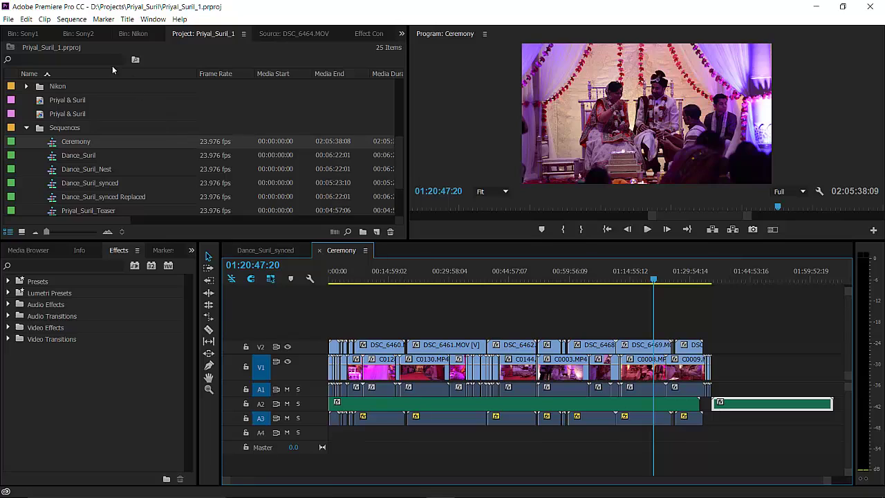
# Export the Ceremony sequence as Final Cut Pro XML, replacing the existing file Ceremony_1.xml.
pyautogui.click(366, 267)
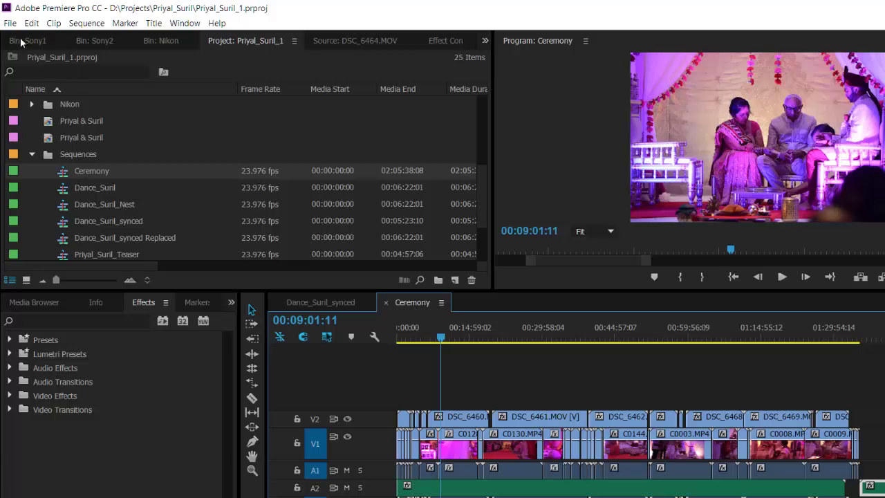
pyautogui.click(10, 22)
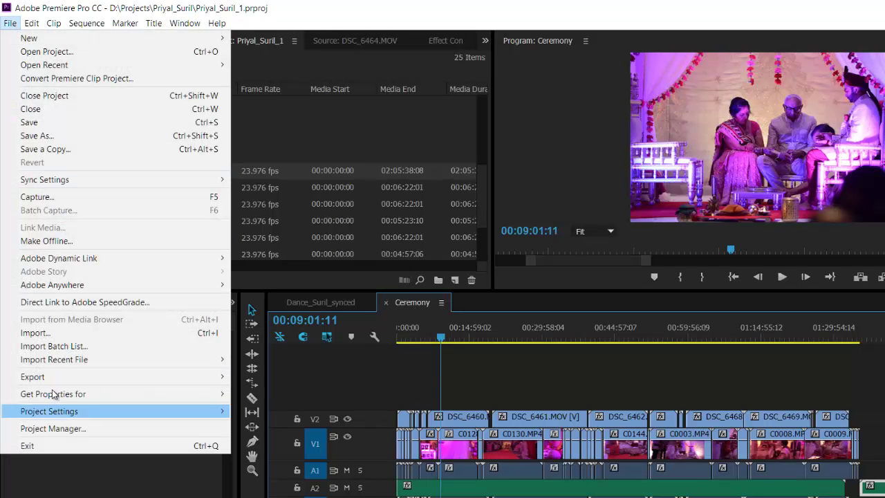
pyautogui.moveTo(41, 377)
pyautogui.click(256, 476)
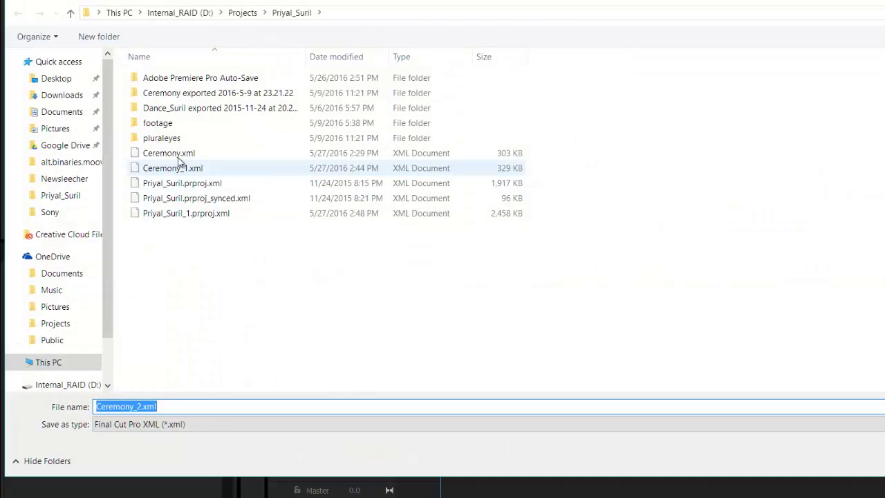
pyautogui.click(178, 154)
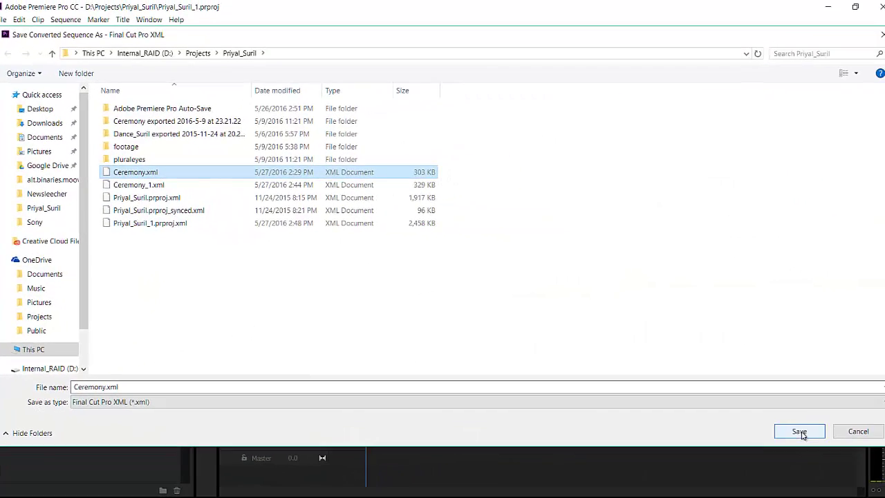
pyautogui.click(194, 185)
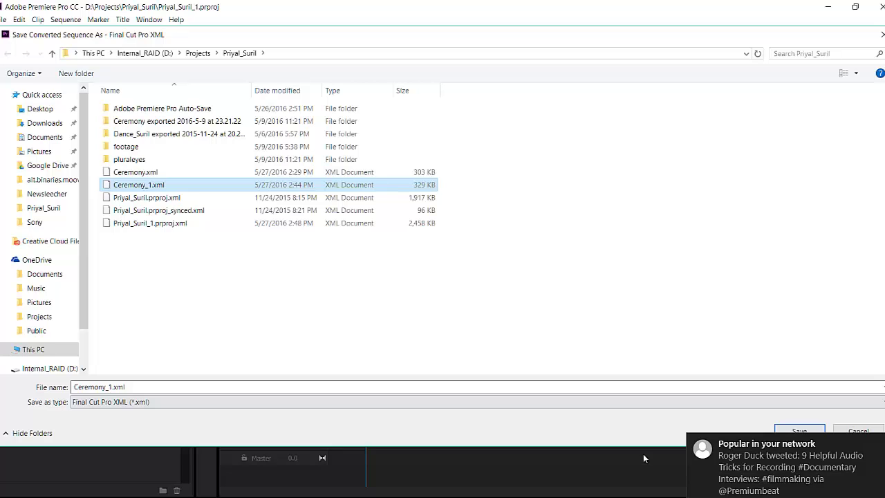
pyautogui.press('Return')
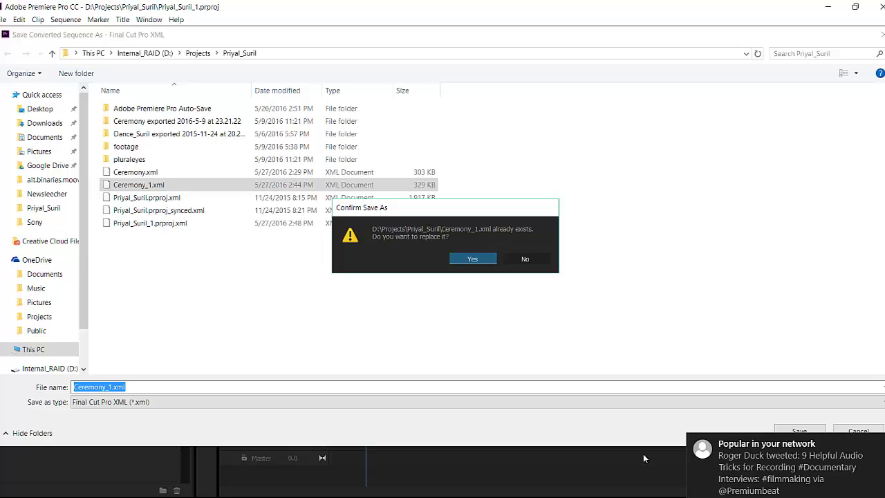
pyautogui.press('Return')
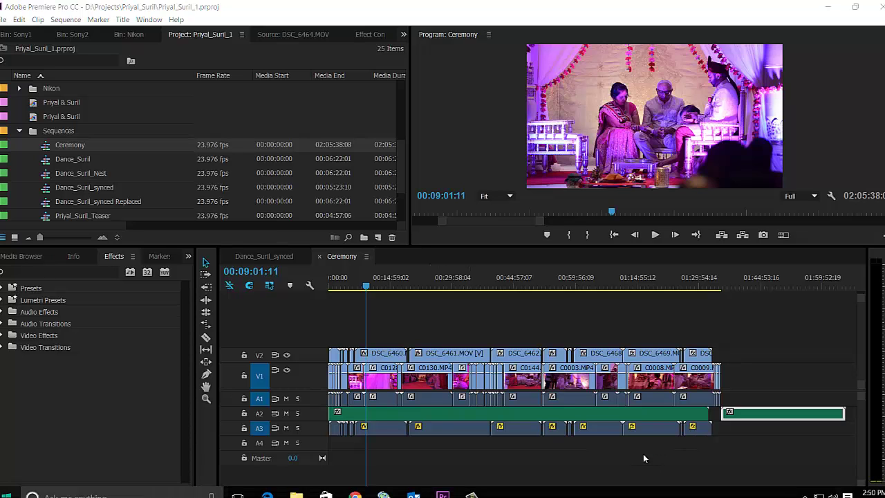
# Switch to PluralEyes 3 and create a new project from Premiere Pro using the file Ceremony_1.xml.
pyautogui.press('super')
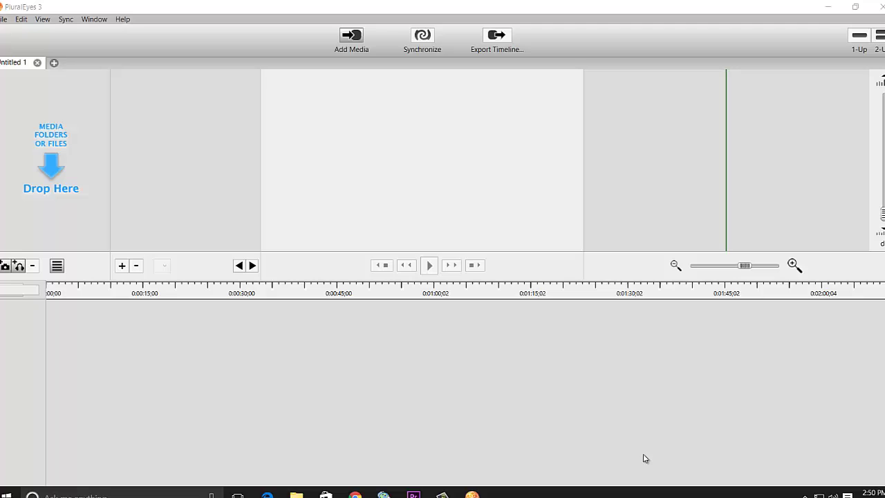
pyautogui.hotkey('alt', 's')
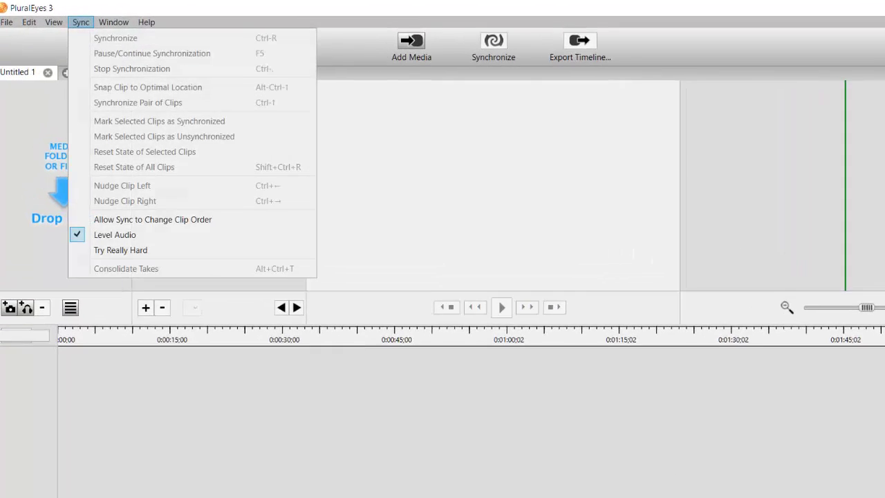
pyautogui.press('Right')
pyautogui.press('Left')
pyautogui.press('Left')
pyautogui.press('Left')
pyautogui.press('Left')
pyautogui.press('Down')
pyautogui.press('Down')
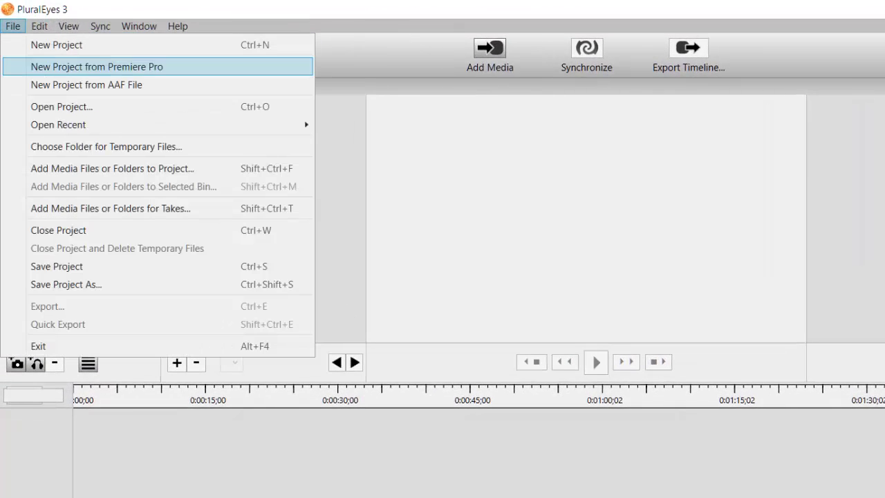
pyautogui.press('Return')
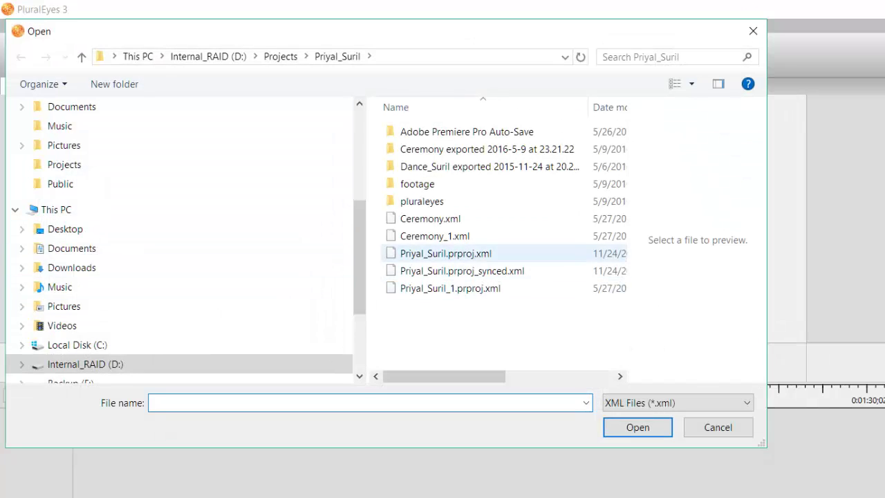
pyautogui.click(434, 236)
pyautogui.click(637, 426)
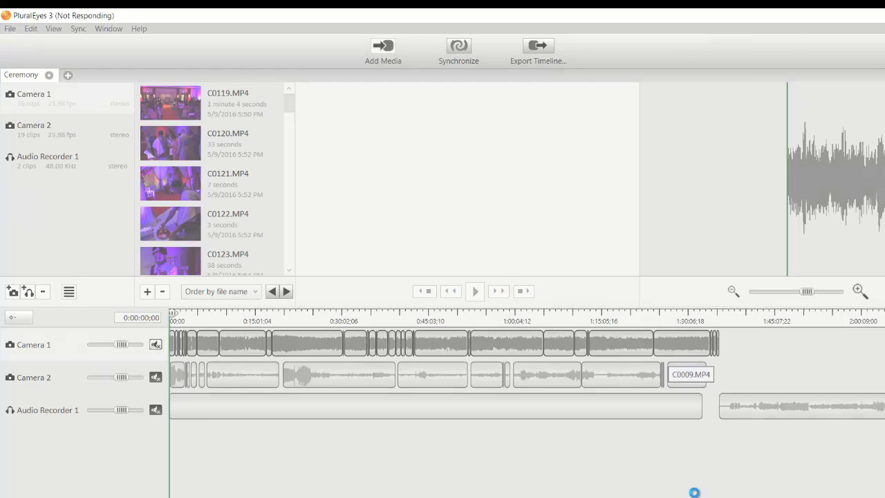
# Turn off the Level Audio synchronization option for the Ceremony project.
pyautogui.press('Right')
pyautogui.press('Right')
pyautogui.press('Right')
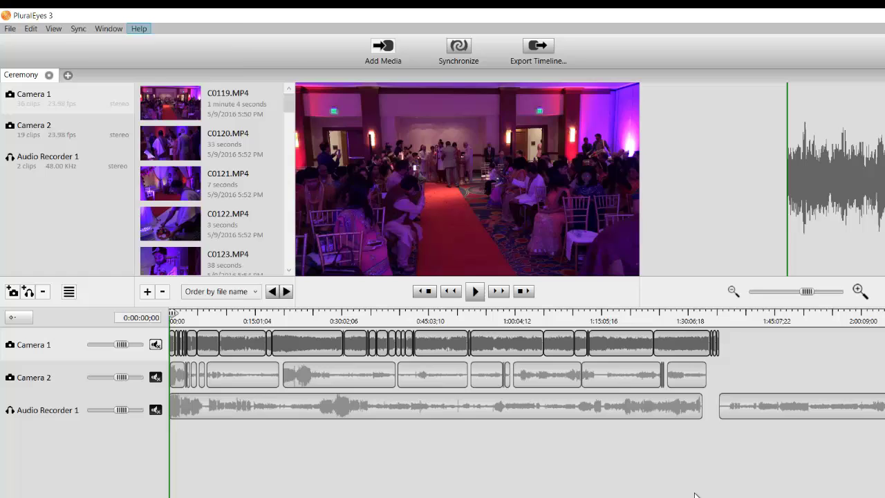
pyautogui.press('Left')
pyautogui.press('Left')
pyautogui.press('Down')
pyautogui.press('Down')
pyautogui.press('Down')
pyautogui.press('Return')
# Turn on the Try Really Hard synchronization option for the Ceremony project.
pyautogui.press('alt')
pyautogui.press('Down')
pyautogui.press('Down')
pyautogui.press('Down')
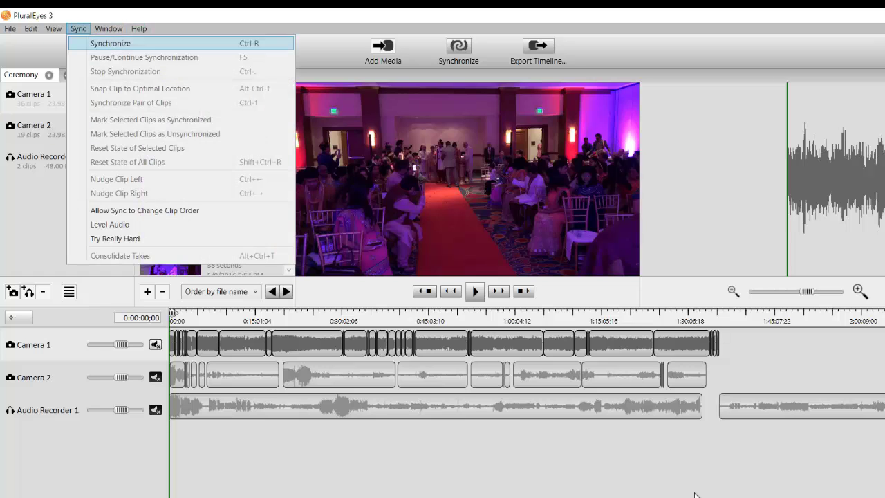
pyautogui.press('Down')
pyautogui.press('Down')
pyautogui.press('Return')
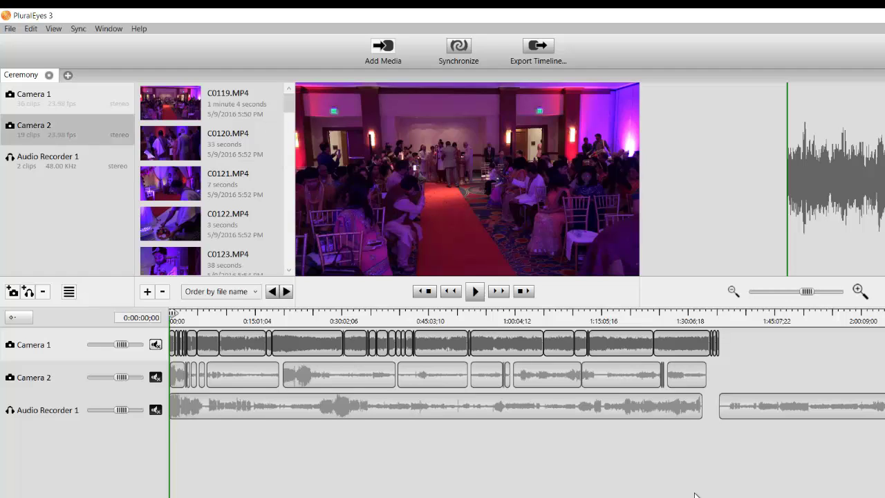
# Synchronize the Camera 1, Camera 2 and Audio Recorder 1 clips of the Ceremony project.
pyautogui.hotkey('alt', 's')
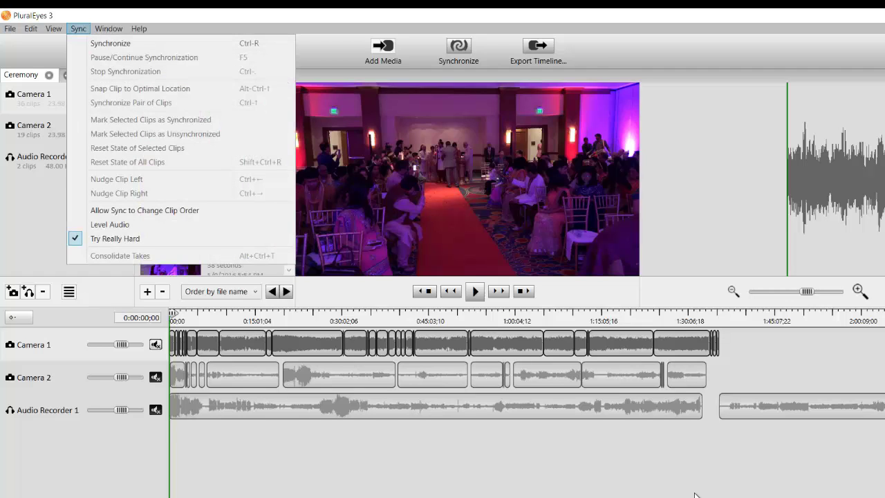
pyautogui.press('Right')
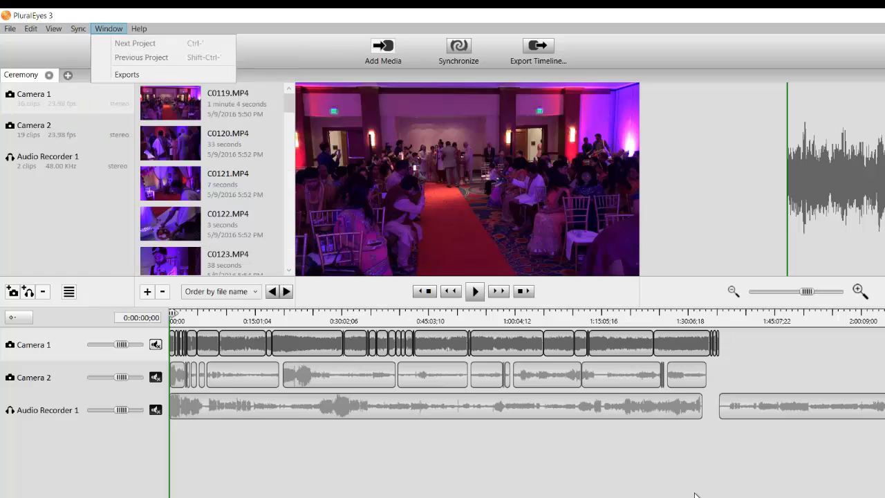
pyautogui.hotkey('ctrl', 'y')
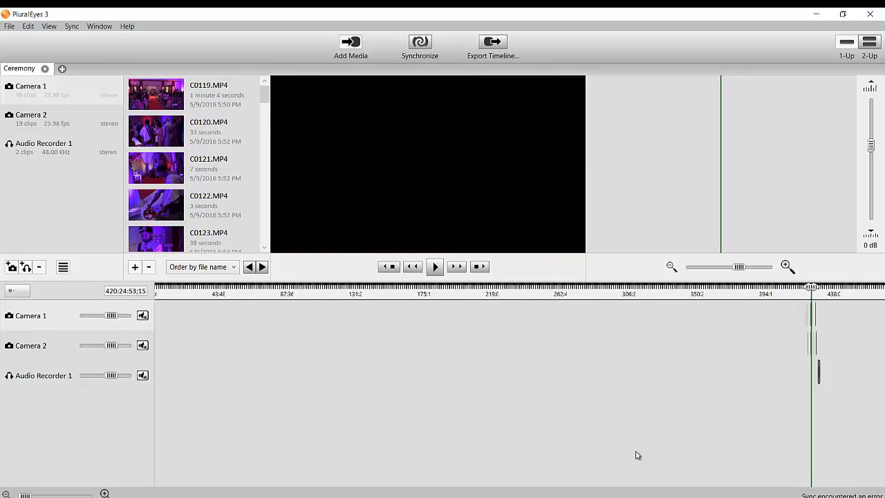
# Examine the placement of the Camera 1, Camera 2 and Audio Recorder 1 clips near the end of the synchronized timeline.
pyautogui.scroll(7, 638, 455)
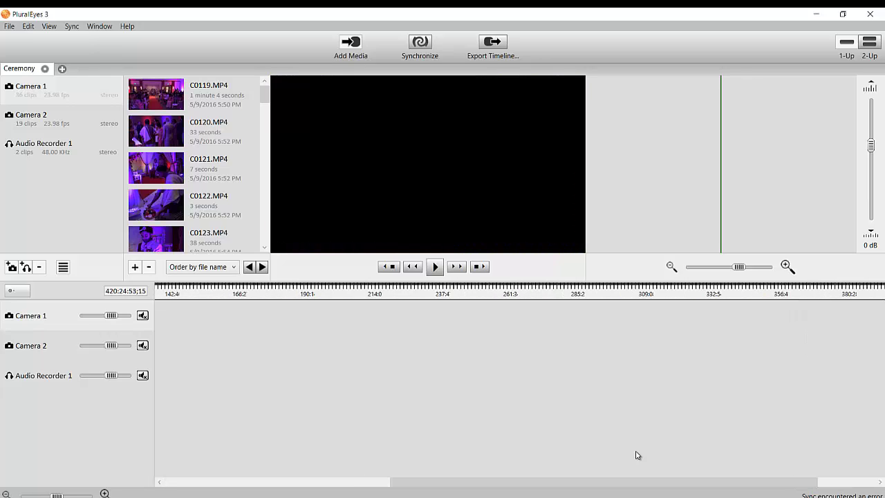
pyautogui.scroll(2, 638, 456)
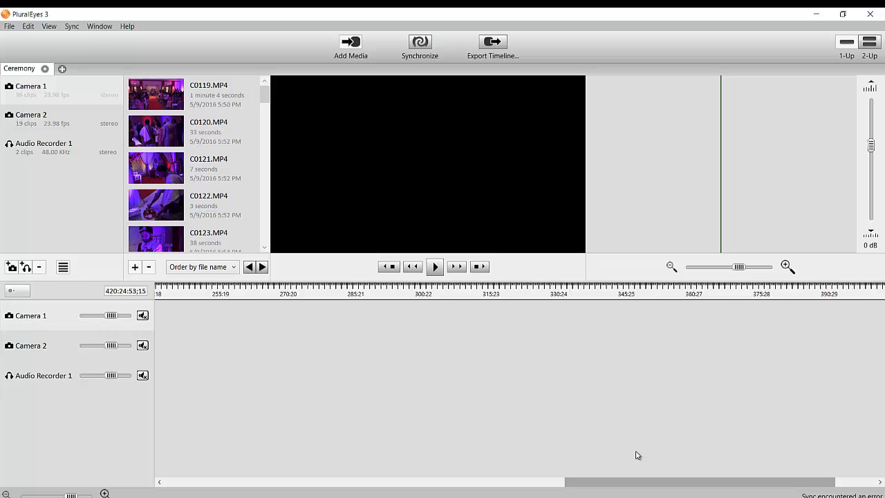
pyautogui.hscroll(3, 637, 455)
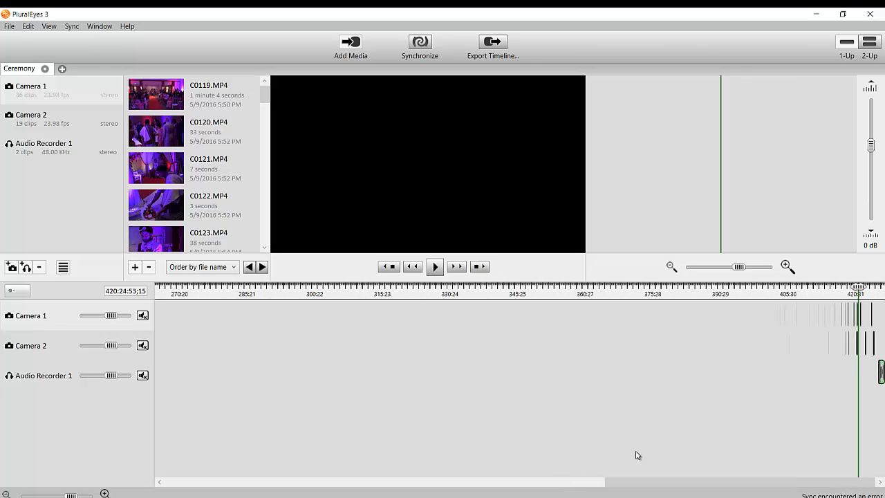
pyautogui.scroll(2, 638, 456)
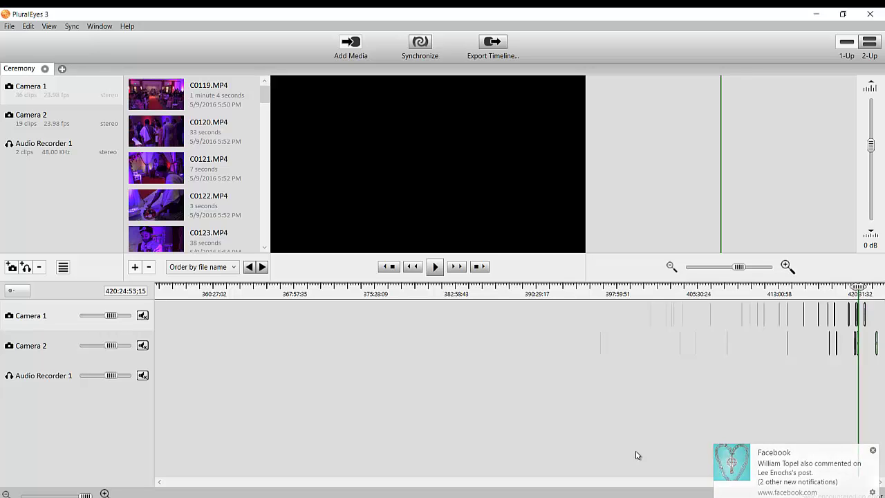
pyautogui.scroll(-1, 638, 455)
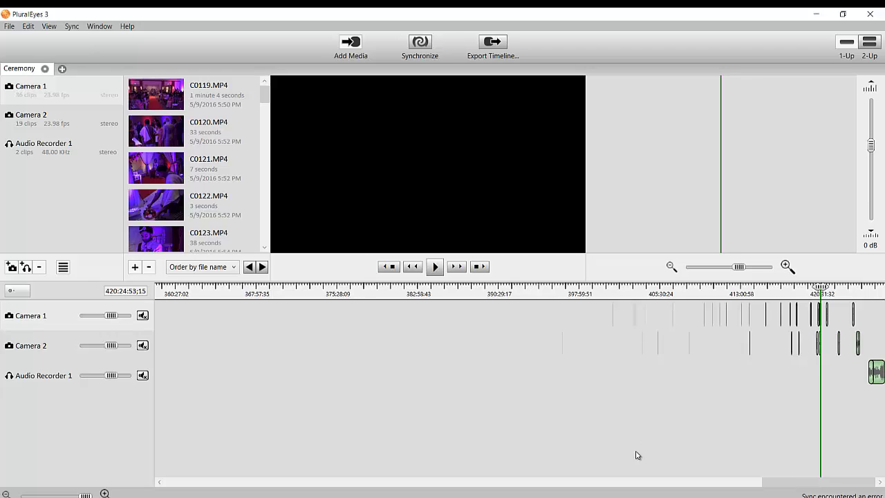
# Close the Ceremony project in PluralEyes 3 without saving it and switch to Premiere Pro.
pyautogui.hotkey('alt', 'F4')
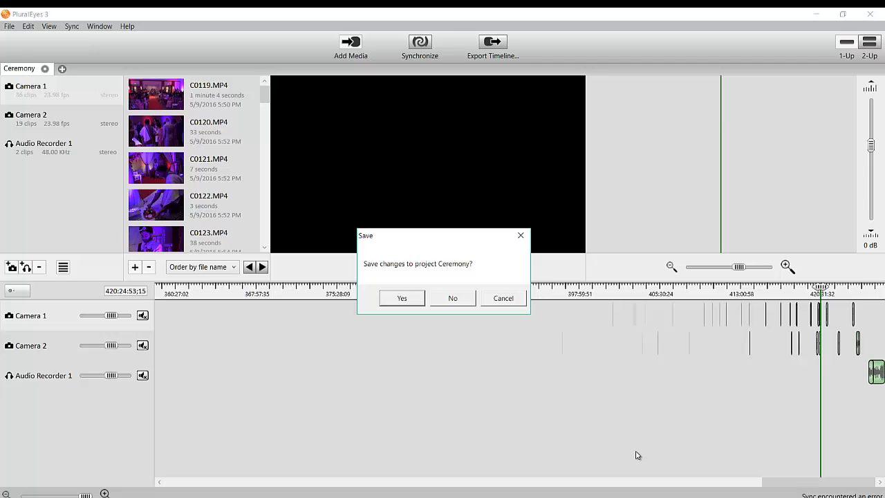
pyautogui.press('Escape')
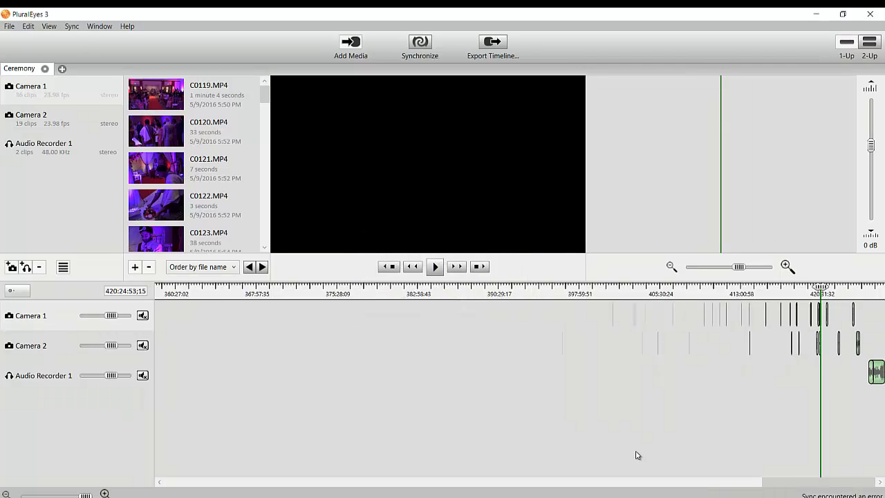
pyautogui.hotkey('alt', 'Tab')
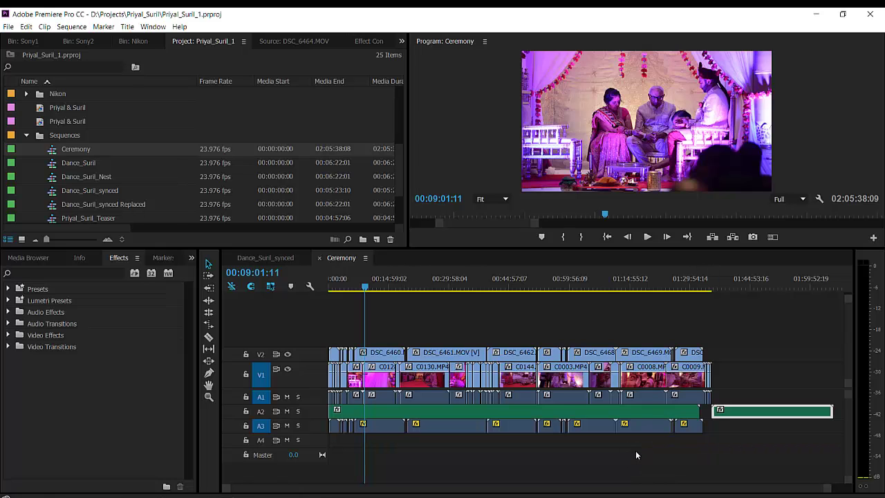
# Redo the deletion of the V2 and A3 clips that follow DSC_6468.MOV in the Ceremony sequence.
pyautogui.hotkey('alt', 'e')
pyautogui.press('Down')
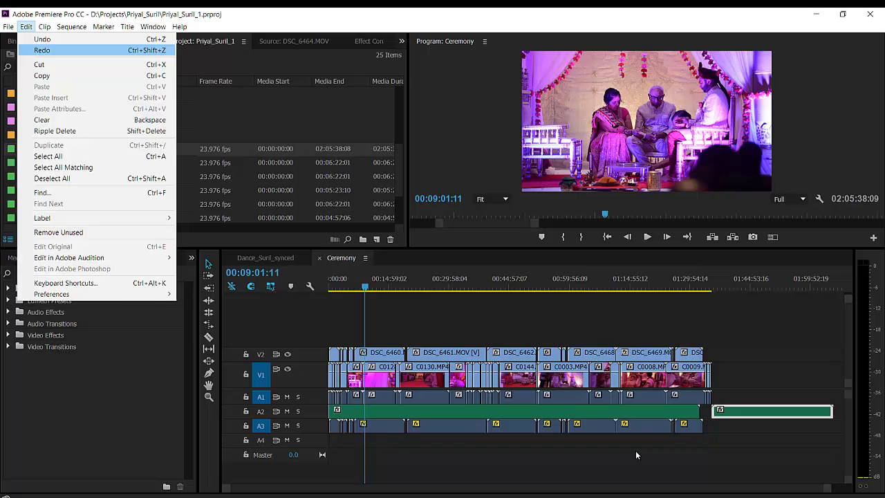
pyautogui.press('Return')
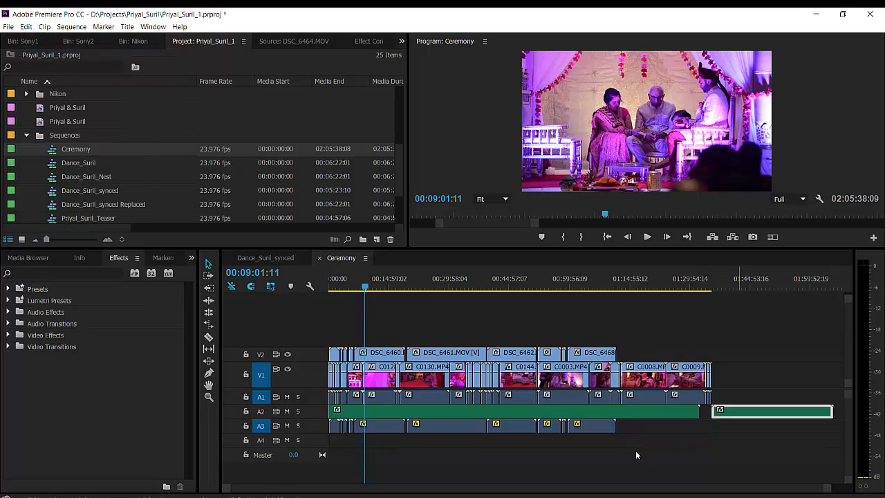
# Select the remaining second-camera clips on V2 and A3 in the Ceremony sequence, and clear the selection.
pyautogui.moveTo(738, 339); pyautogui.dragTo(503, 356)
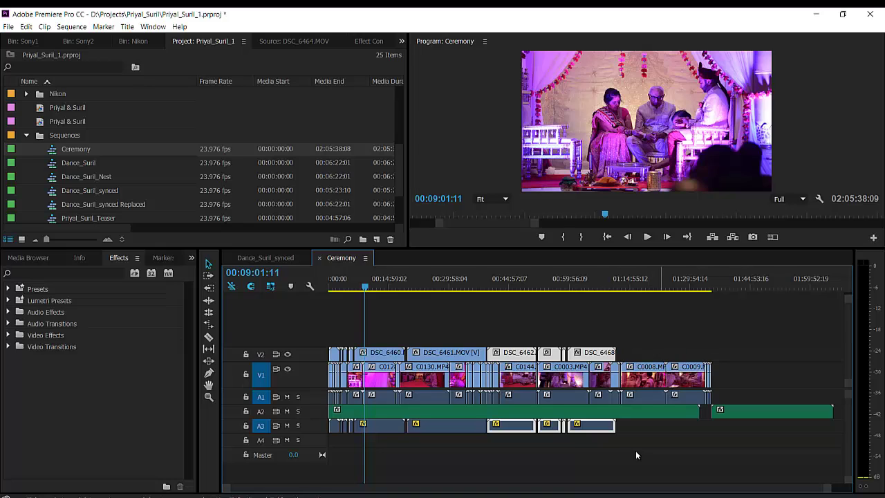
pyautogui.click(636, 451)
pyautogui.moveTo(637, 339); pyautogui.dragTo(337, 356)
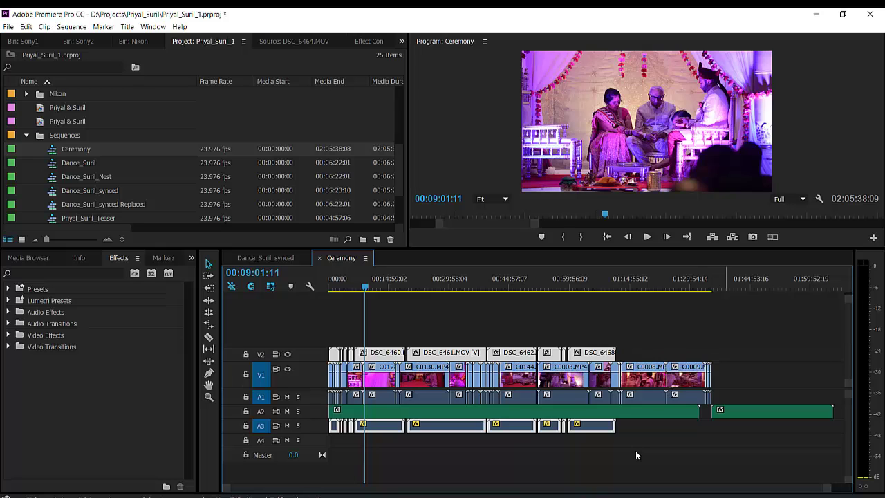
pyautogui.click(635, 451)
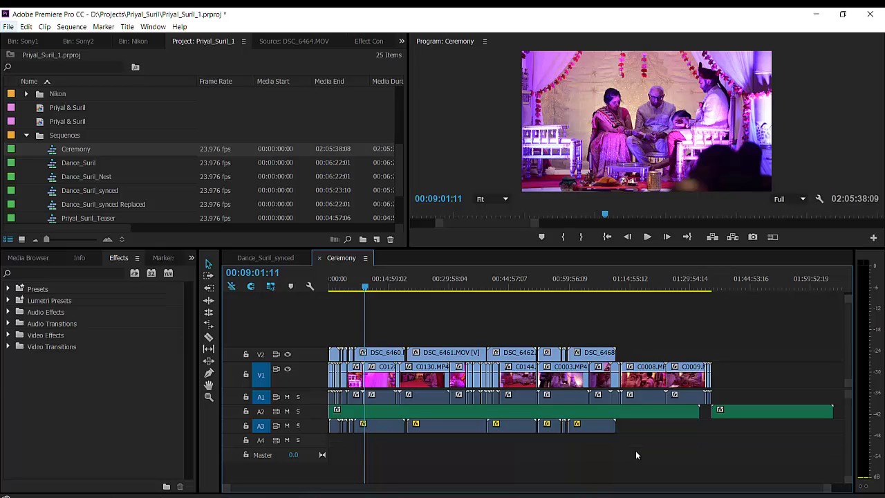
# Restore the deleted V2 and A3 clips from DSC_6469.MOV onward in the Ceremony sequence.
pyautogui.hotkey('alt', 'f')
pyautogui.hotkey('alt', 'e')
pyautogui.press('Return')
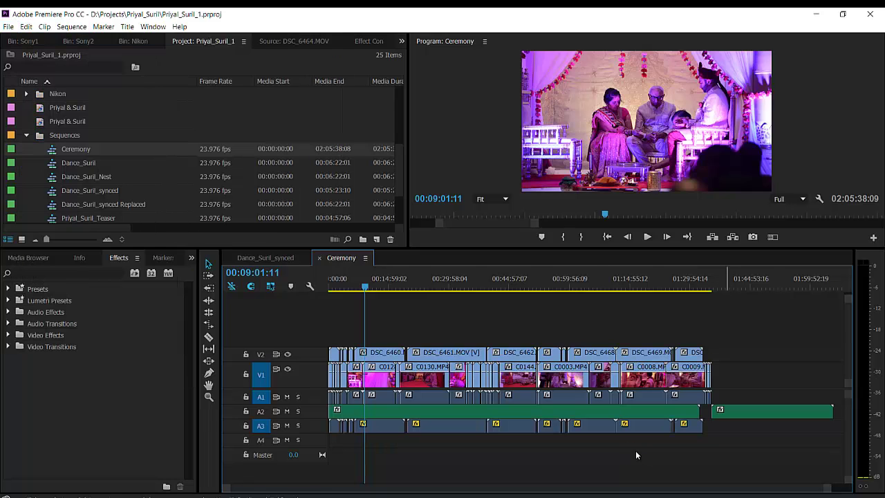
# Delete the second-camera clips after DSC_6469.MOV on V2 and A3, including DSC_6472.MOV and the two short clips before it.
pyautogui.keyDown('alt'); pyautogui.scroll(6, 637, 453); pyautogui.keyUp('alt')
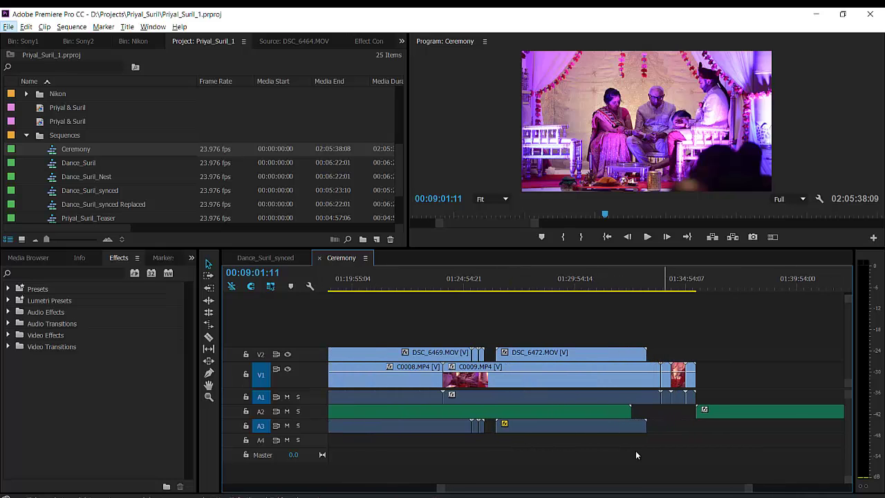
pyautogui.moveTo(667, 335); pyautogui.dragTo(476, 357)
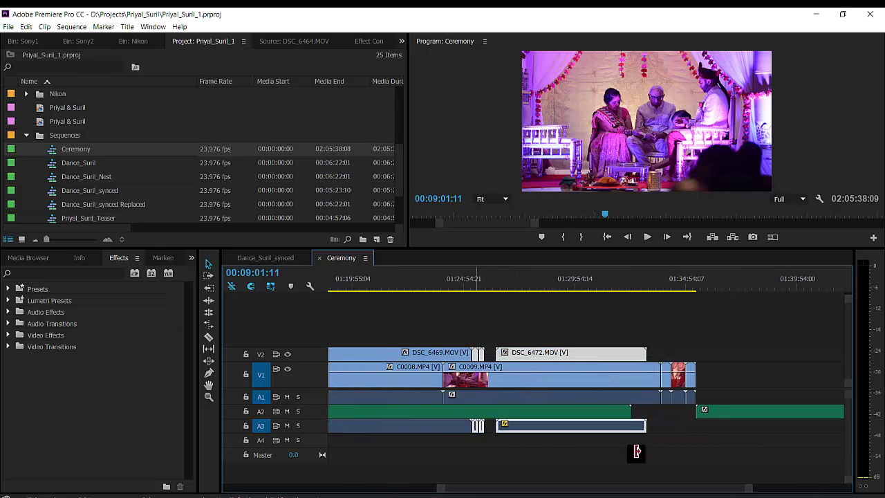
pyautogui.press('Delete')
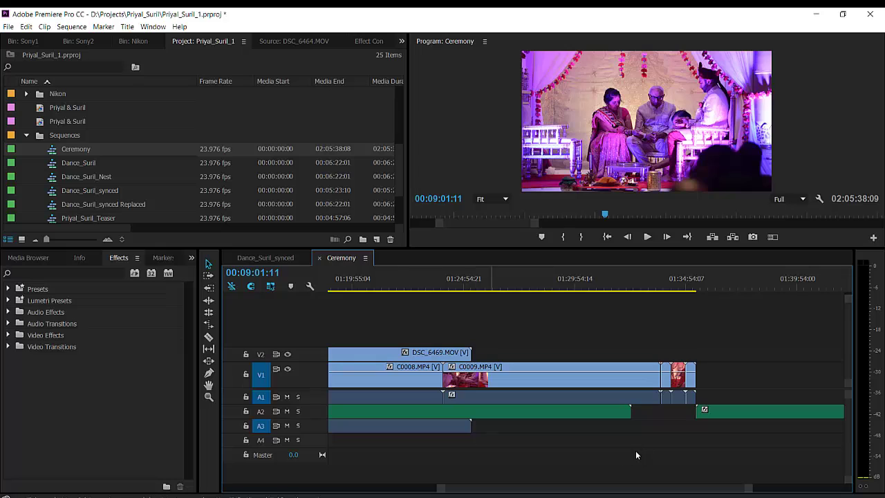
pyautogui.scroll(4, 636, 455)
pyautogui.scroll(1, 636, 455)
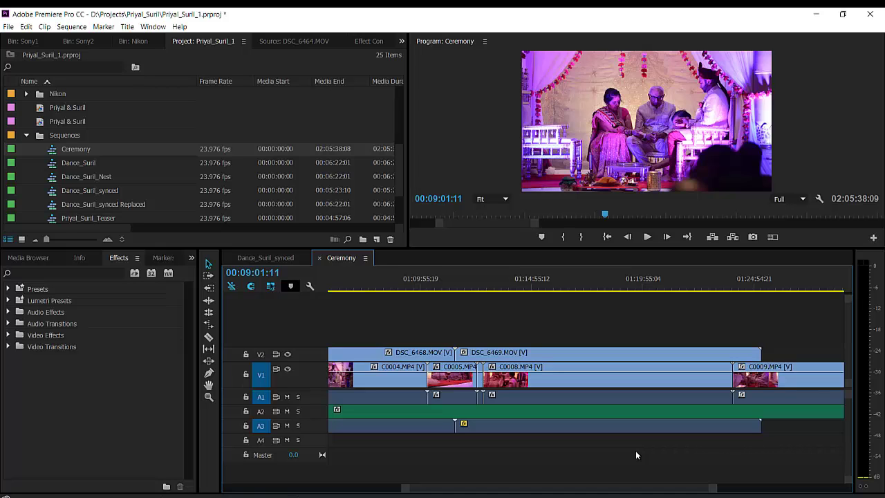
pyautogui.scroll(-5, 636, 455)
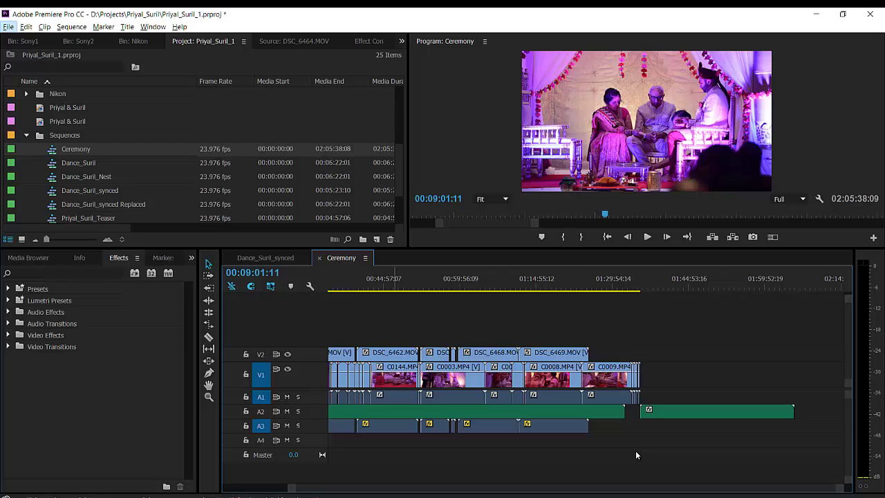
# Save the Premiere Pro project with the shortened Ceremony sequence.
pyautogui.hotkey('alt', 'f')
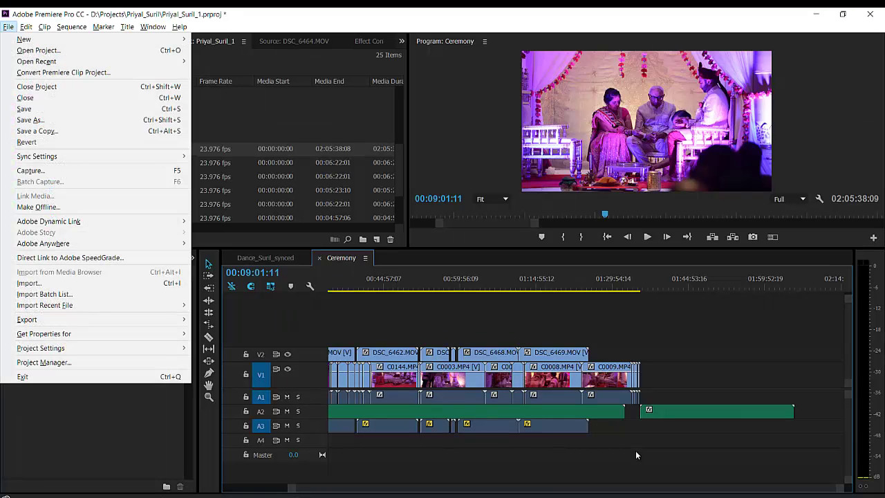
pyautogui.press('Down')
pyautogui.press('Down')
pyautogui.press('Return')
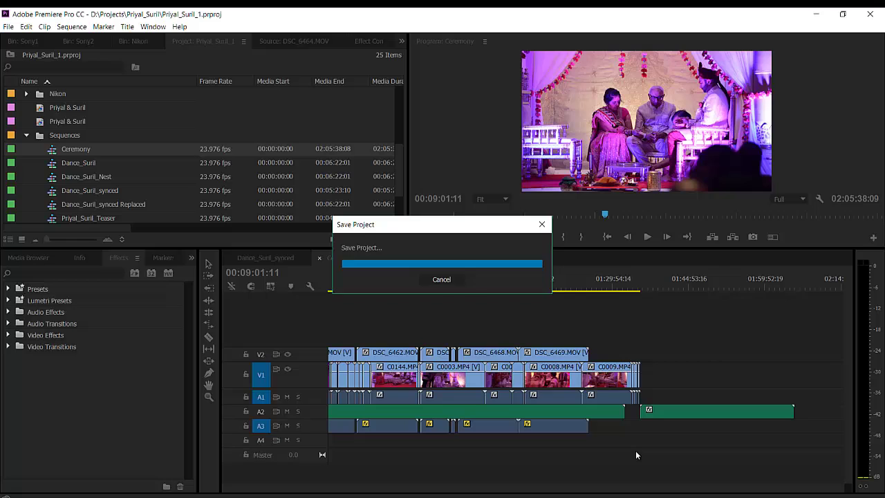
# Export the Ceremony sequence as Final Cut Pro XML, replacing the existing Ceremony_1.xml file.
pyautogui.hotkey('alt', 'f')
pyautogui.press('Down')
pyautogui.press('Down')
pyautogui.press('Down')
pyautogui.press('Down')
pyautogui.press('Down')
pyautogui.press('Down')
pyautogui.press('Down')
pyautogui.press('Down')
pyautogui.press('Down')
pyautogui.press('Up')
pyautogui.press('Up')
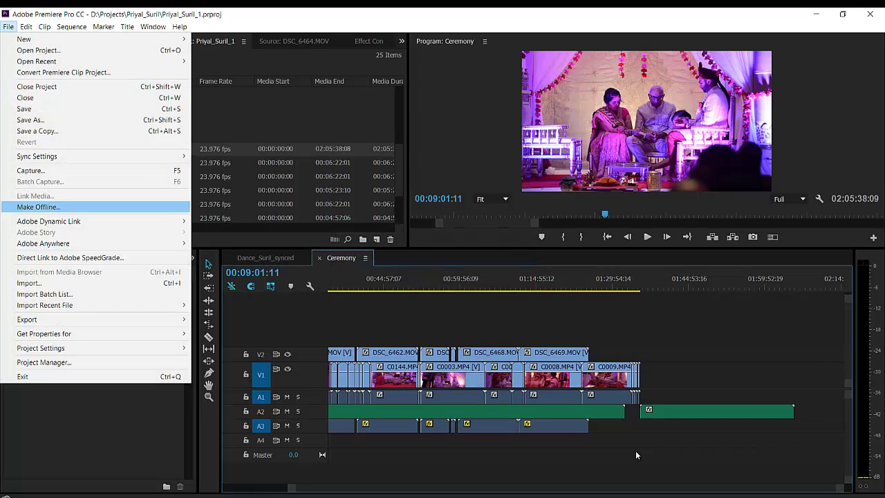
pyautogui.press('Down')
pyautogui.press('Down')
pyautogui.press('Down')
pyautogui.press('Down')
pyautogui.press('Down')
pyautogui.press('Down')
pyautogui.press('Down')
pyautogui.press('Right')
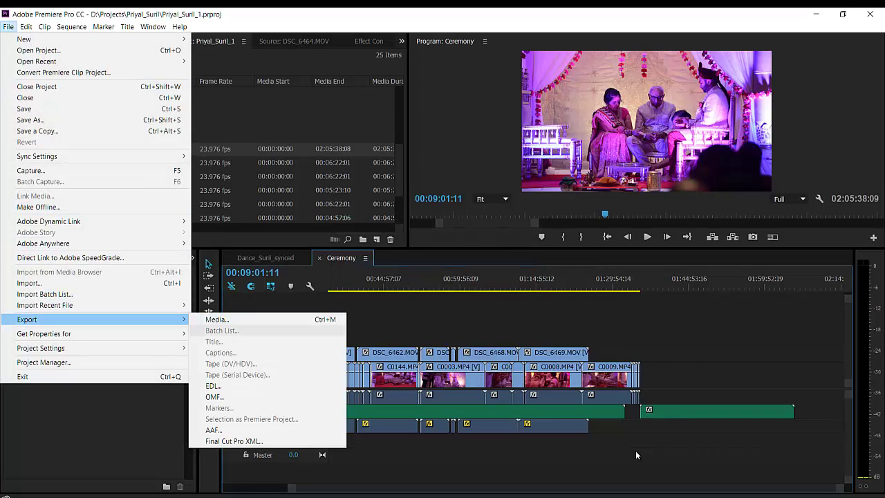
pyautogui.press('Down')
pyautogui.press('Down')
pyautogui.press('Down')
pyautogui.press('Down')
pyautogui.press('Down')
pyautogui.press('Return')
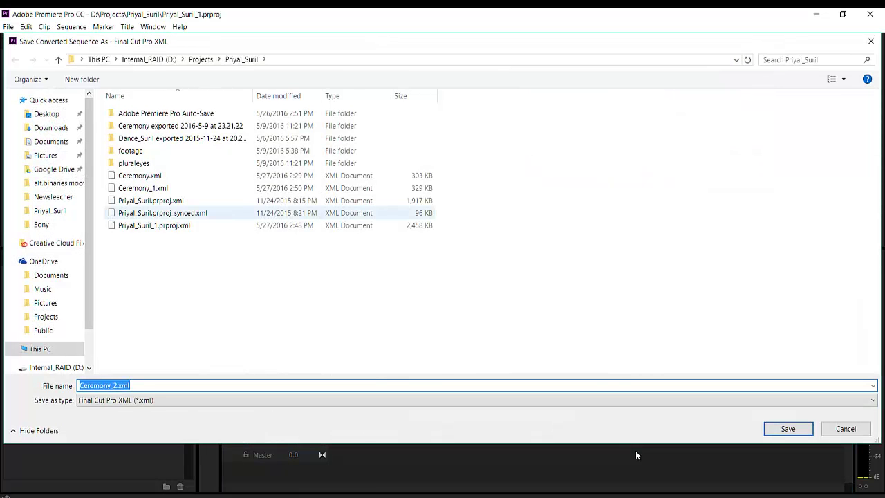
pyautogui.click(143, 188)
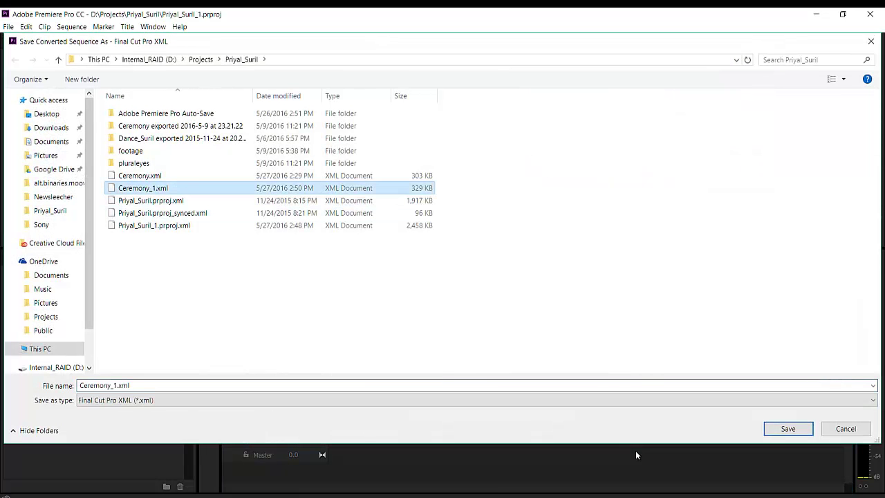
pyautogui.press('Tab')
pyautogui.press('Tab')
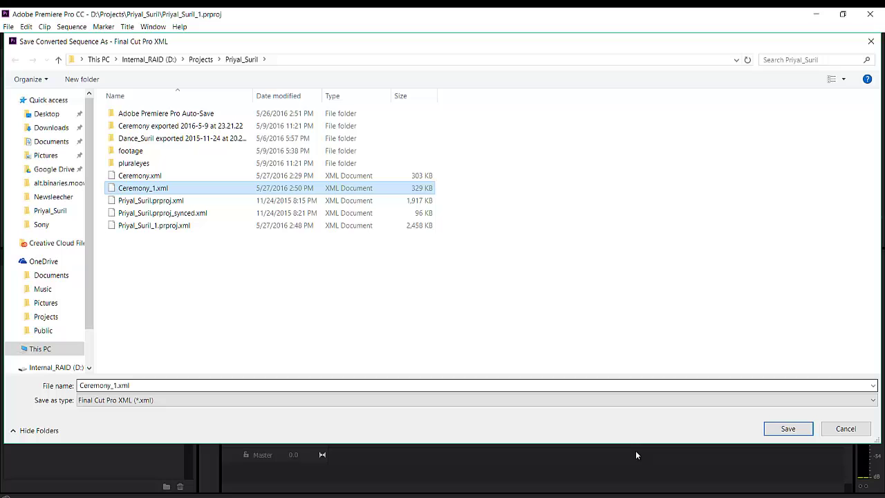
pyautogui.press('Return')
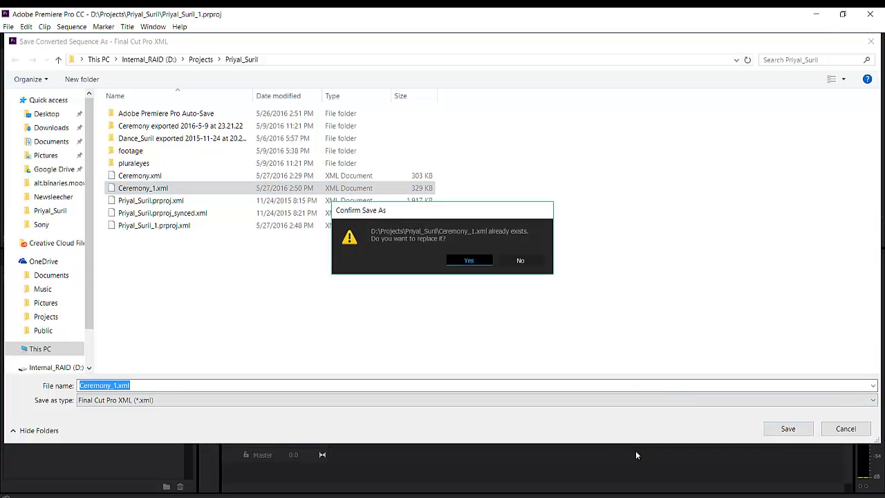
pyautogui.press('Return')
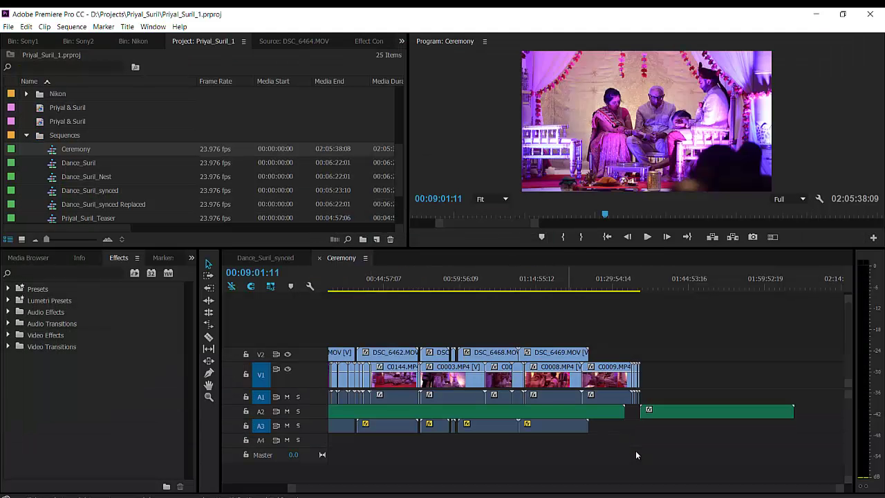
# Switch to PluralEyes 3 and create a project from the re-exported Premiere Pro file Ceremony_1.xml.
pyautogui.press('super')
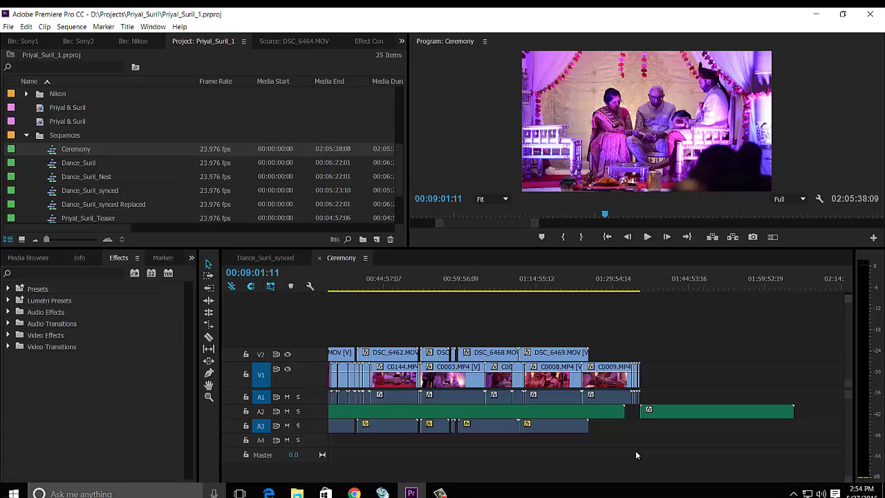
pyautogui.press('super')
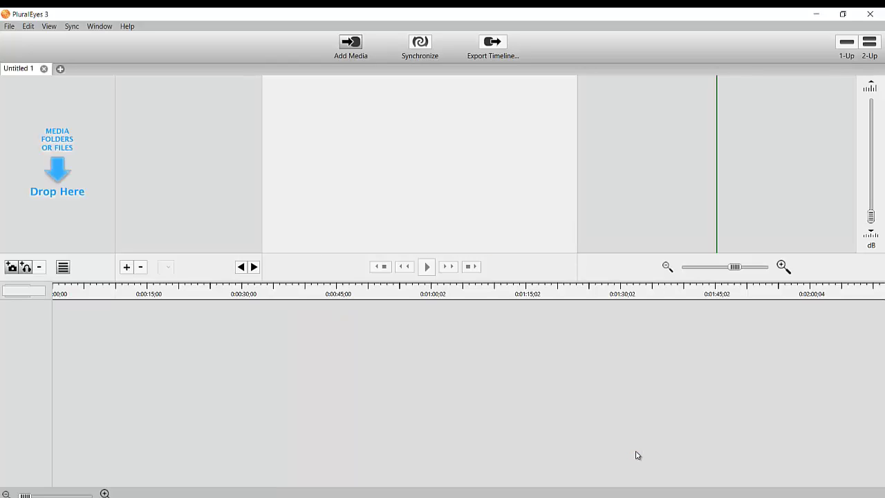
pyautogui.hotkey('alt', 'f')
pyautogui.press('Down')
pyautogui.press('Return')
pyautogui.click(311, 177)
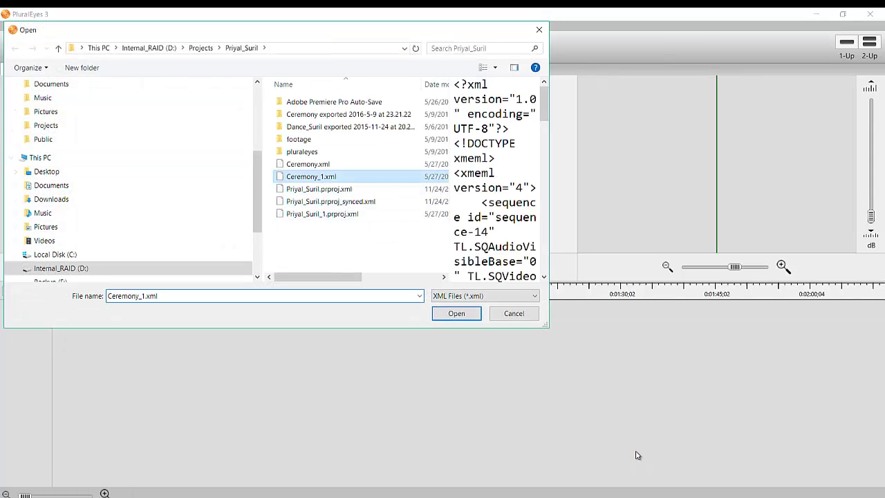
pyautogui.press('Return')
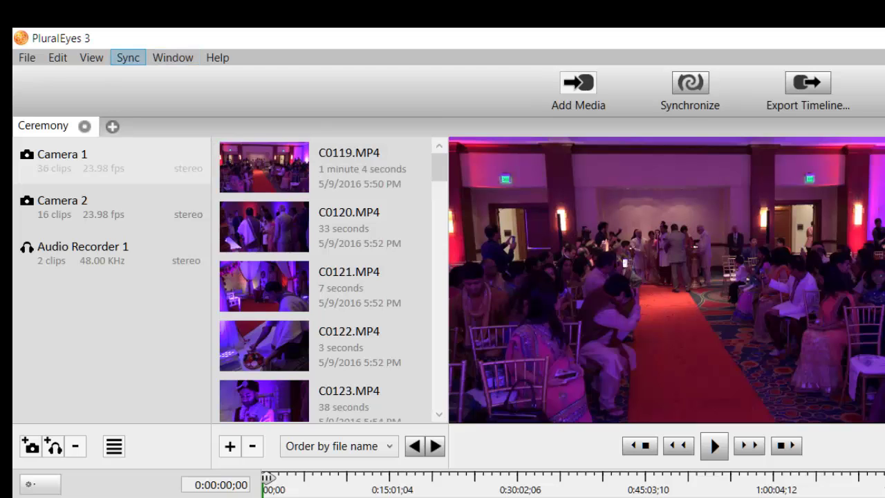
# Turn off Level Audio and turn on Try Really Hard in the Ceremony project's synchronization options.
pyautogui.click(128, 57)
pyautogui.click(174, 346)
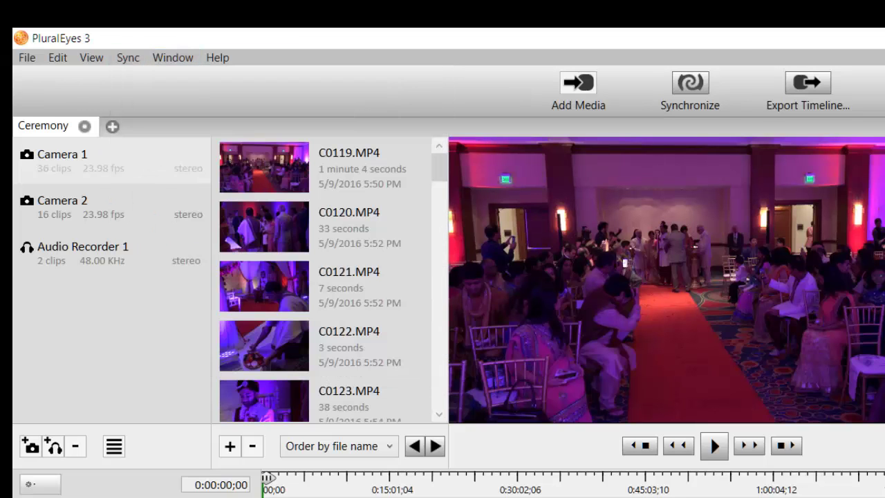
pyautogui.click(128, 58)
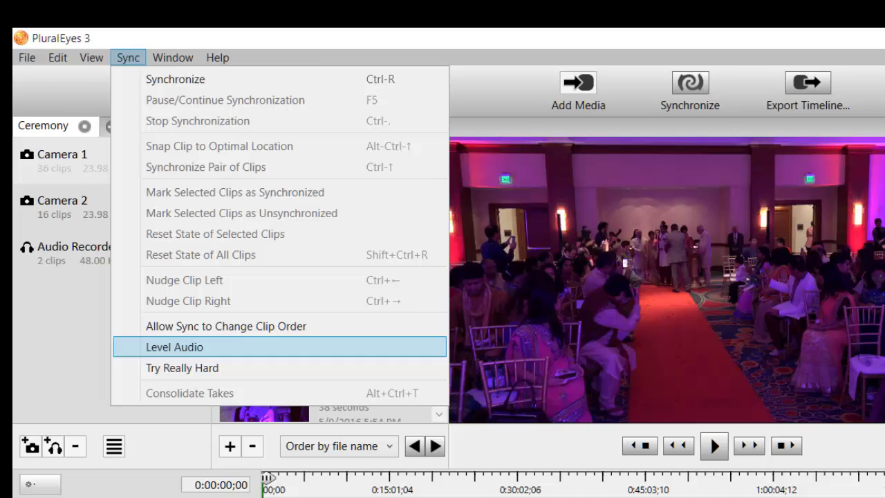
pyautogui.click(182, 368)
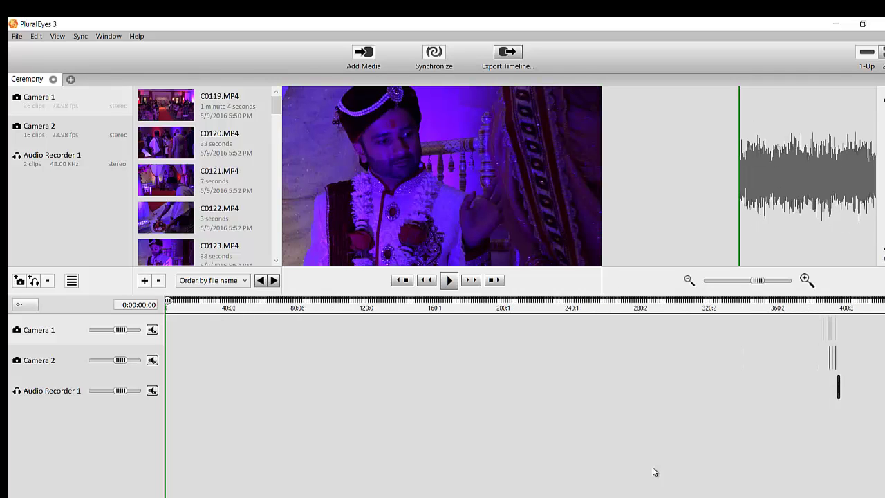
# Undo the synchronization of the Ceremony project.
pyautogui.press('Return')
pyautogui.hotkey('alt', 'e')
pyautogui.press('Down')
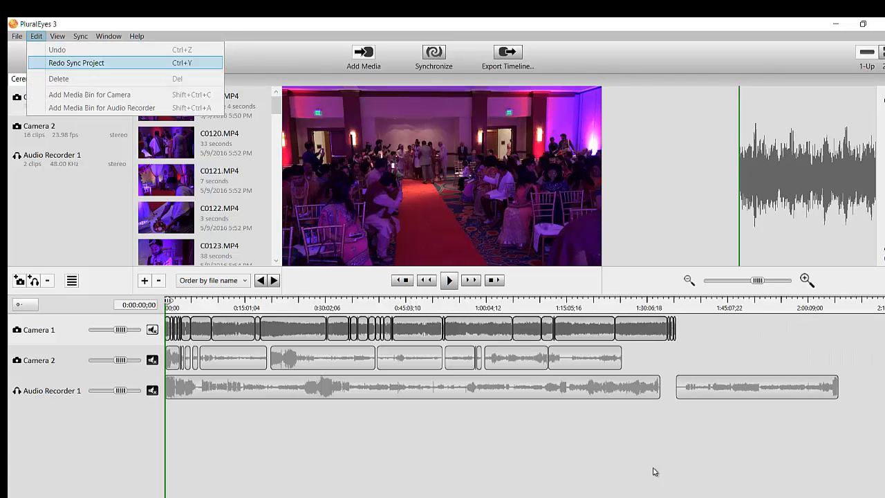
pyautogui.press('Left')
pyautogui.press('Right')
pyautogui.press('Right')
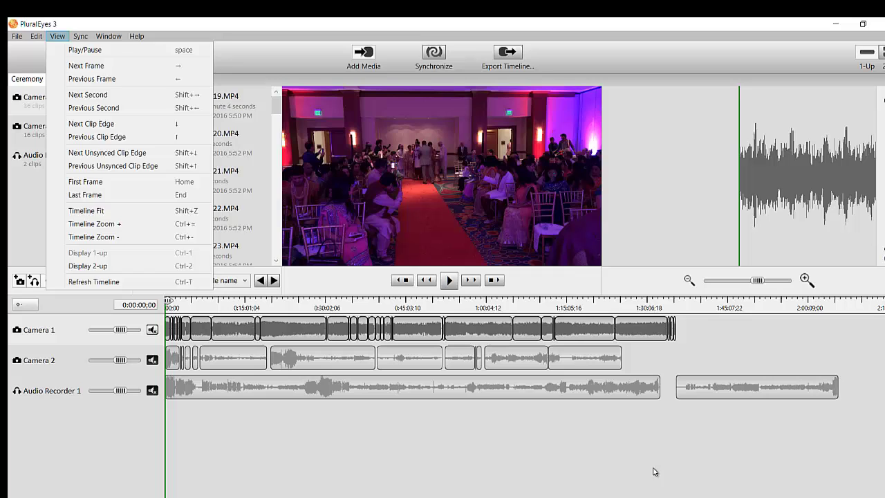
pyautogui.press('Left')
pyautogui.press('Left')
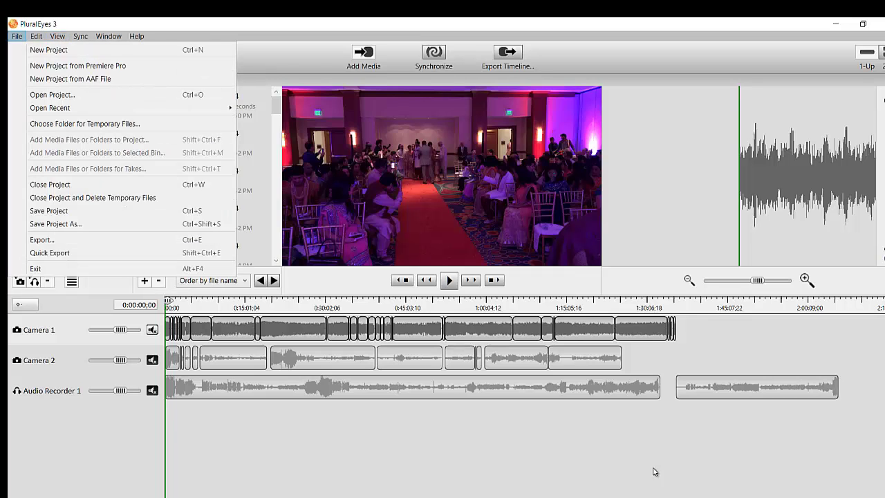
pyautogui.press('Right')
pyautogui.press('Right')
pyautogui.press('Escape')
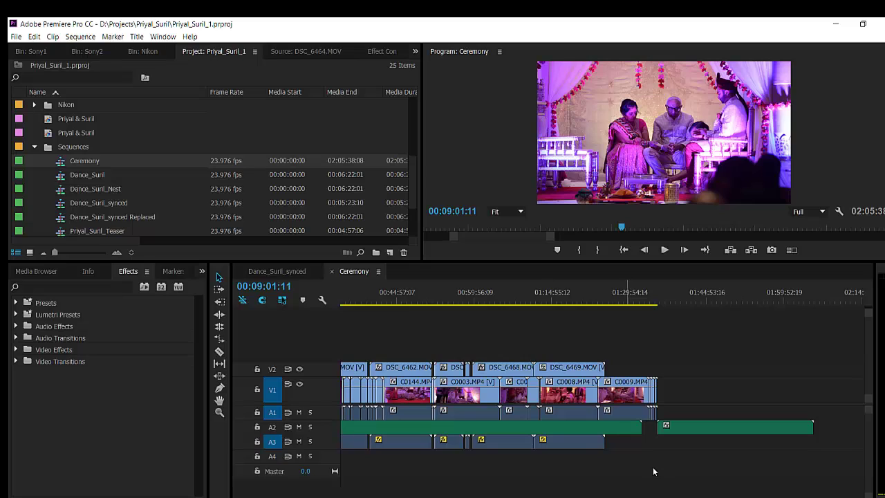
# Switch to Premiere Pro, undo the last clip deletion, and delete the V2 clips from DSC_6469.MOV onward with their audio in the Ceremony sequence.
pyautogui.hotkey('alt', 'e')
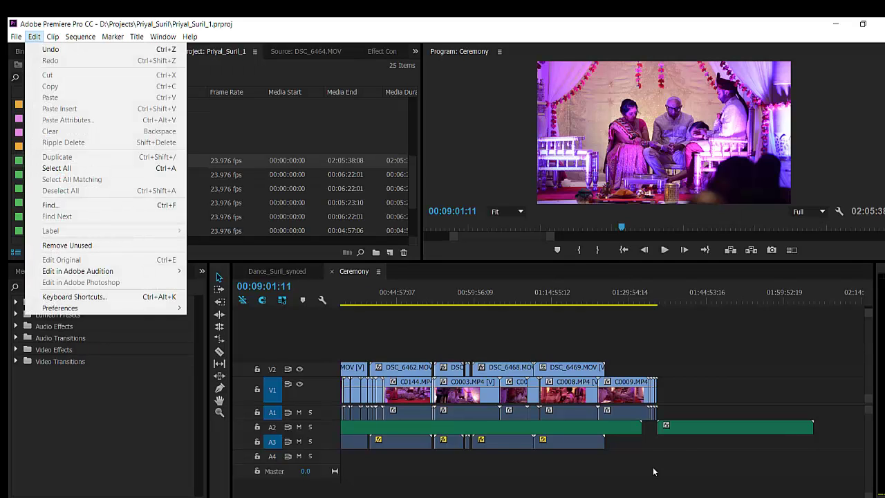
pyautogui.hotkey('ctrl', 'z')
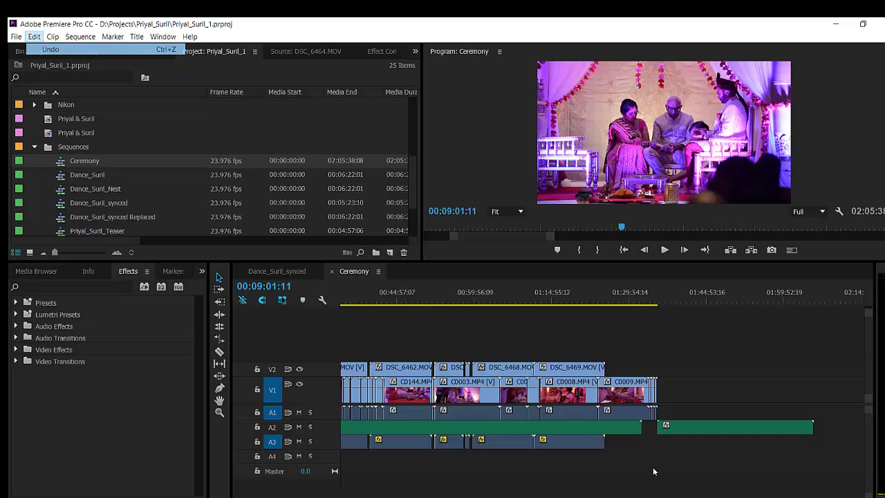
pyautogui.moveTo(669, 352); pyautogui.dragTo(574, 368)
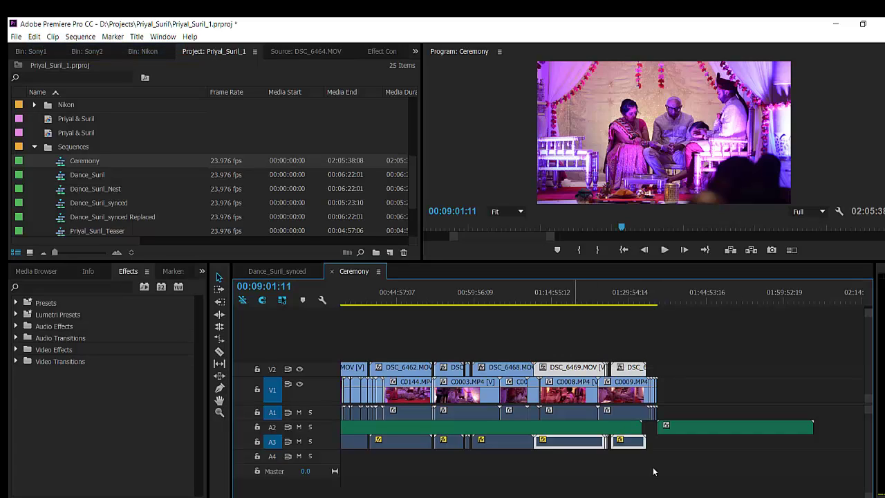
pyautogui.press('Delete')
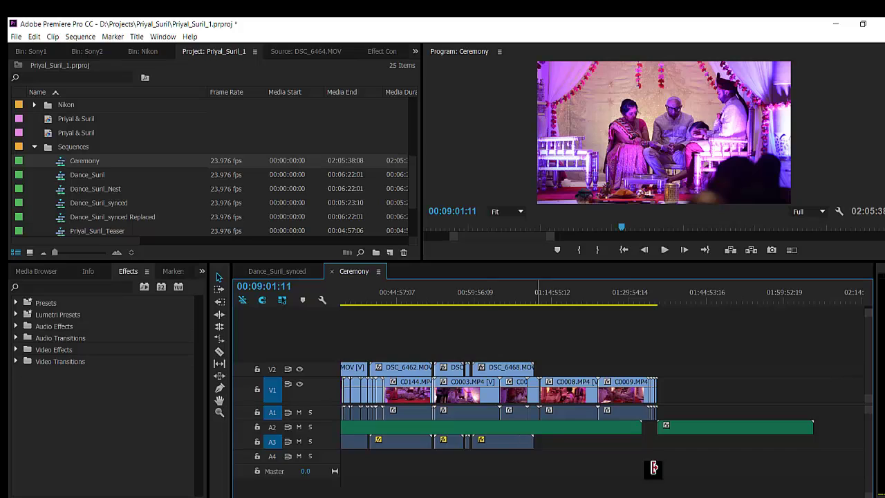
# Save the Premiere Pro project with the further shortened Camera 2 track.
pyautogui.hotkey('alt', 'f')
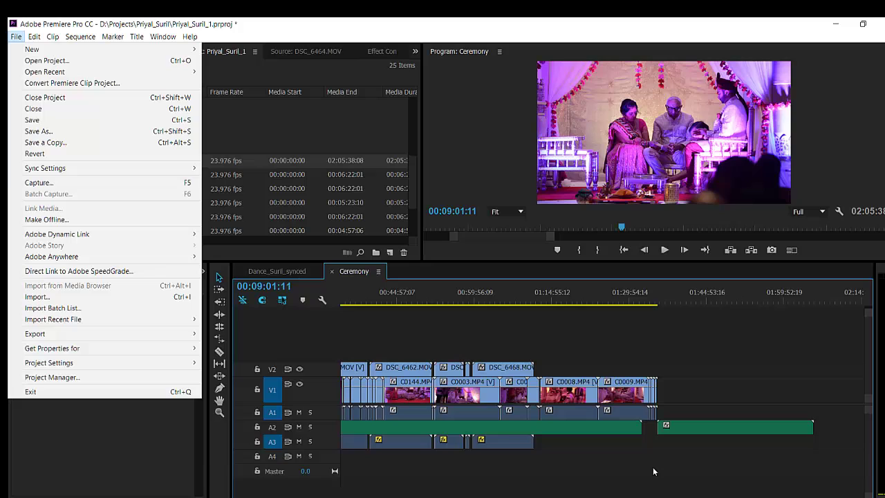
pyautogui.press('Up')
pyautogui.press('Up')
pyautogui.press('Up')
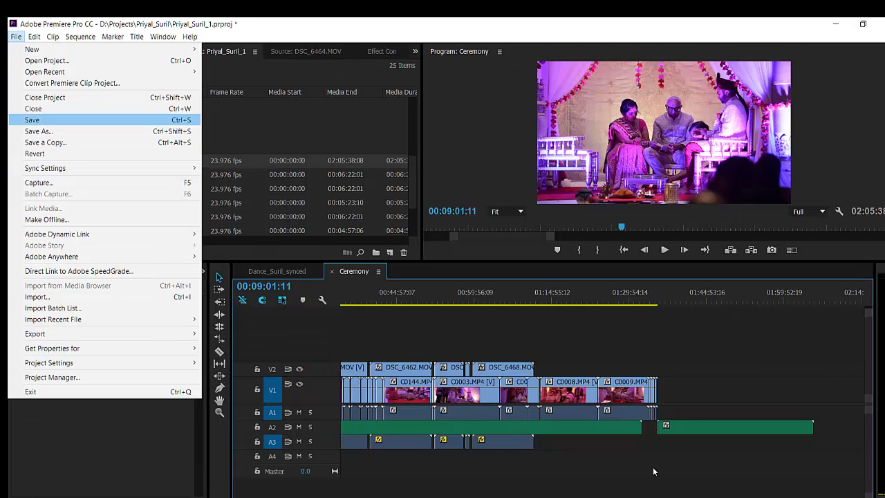
pyautogui.press('Return')
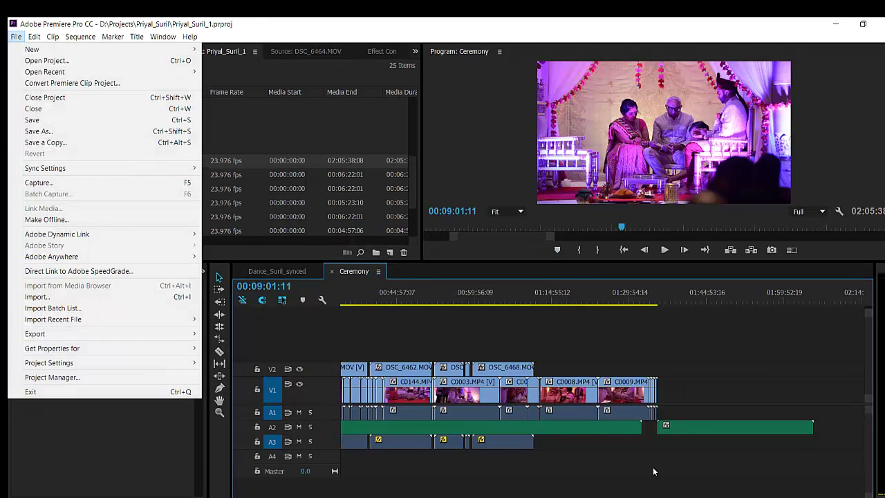
# Export the Ceremony sequence as Final Cut Pro XML, replacing the existing Ceremony.xml file.
pyautogui.moveTo(104, 334)
pyautogui.press('Down')
pyautogui.press('Down')
pyautogui.press('Down')
pyautogui.press('Down')
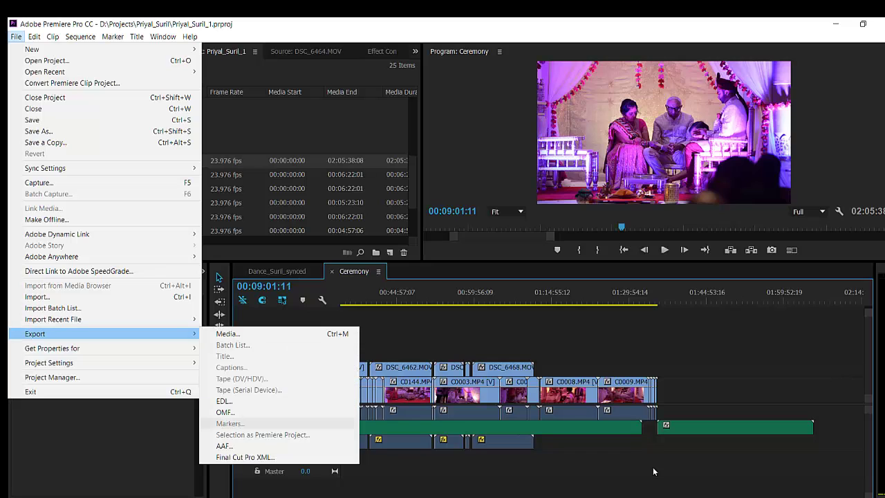
pyautogui.press('Return')
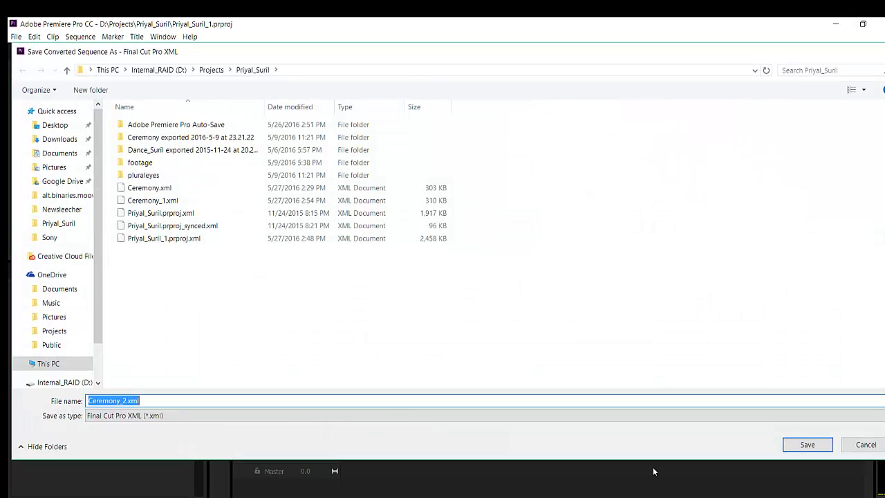
pyautogui.click(149, 187)
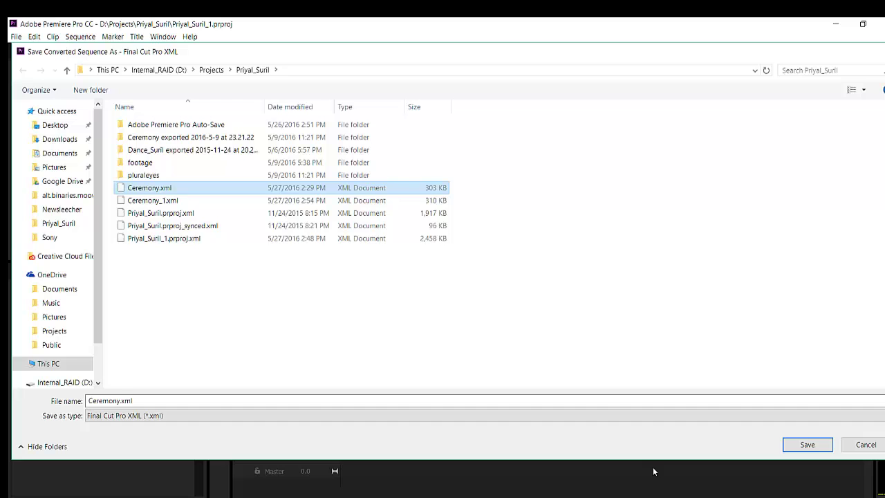
pyautogui.press('Return')
pyautogui.press('Return')
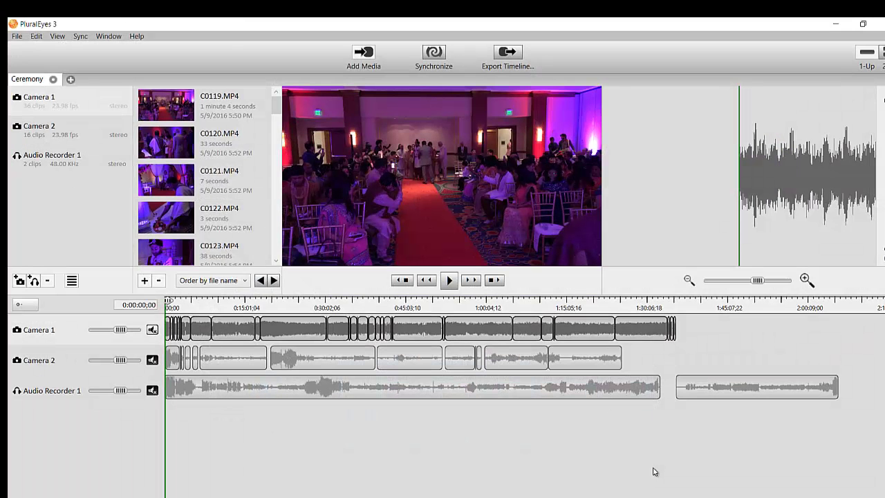
# In PluralEyes 3, create a new project from the Premiere Pro file Ceremony.xml and dismiss the memory usage error.
pyautogui.hotkey('alt', 'f')
pyautogui.press('Down')
pyautogui.press('Down')
pyautogui.press('Return')
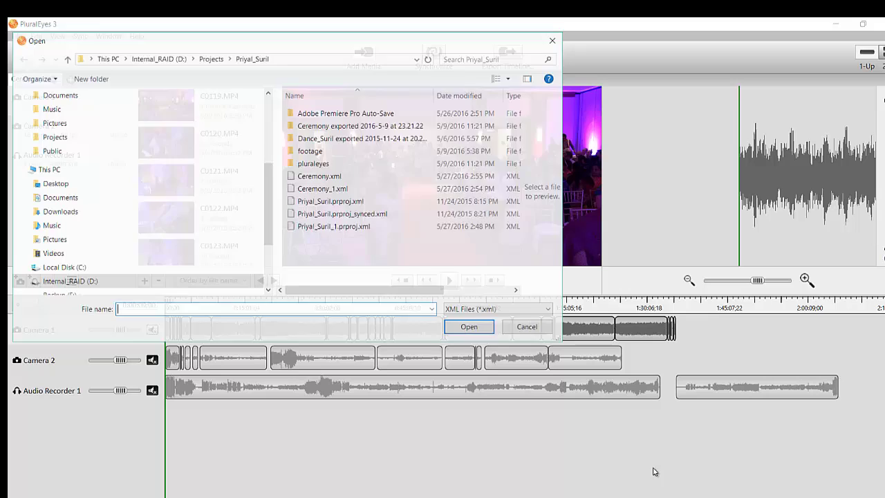
pyautogui.click(320, 176)
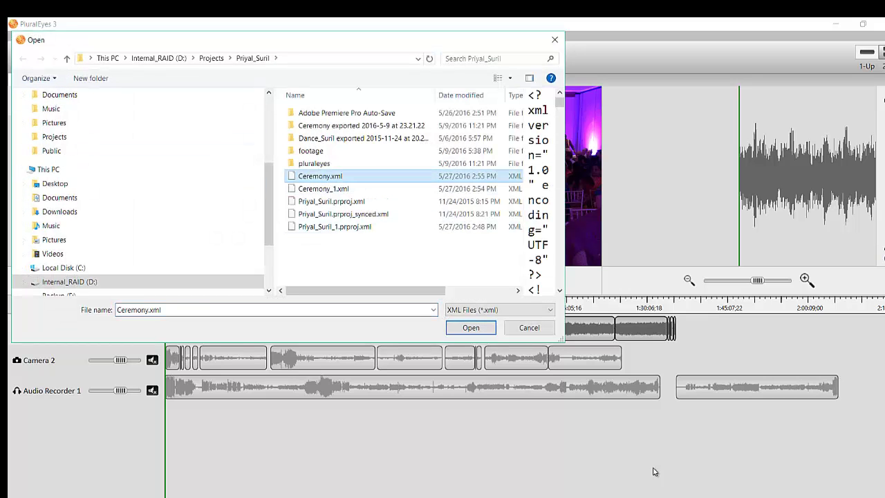
pyautogui.click(470, 327)
pyautogui.press('Return')
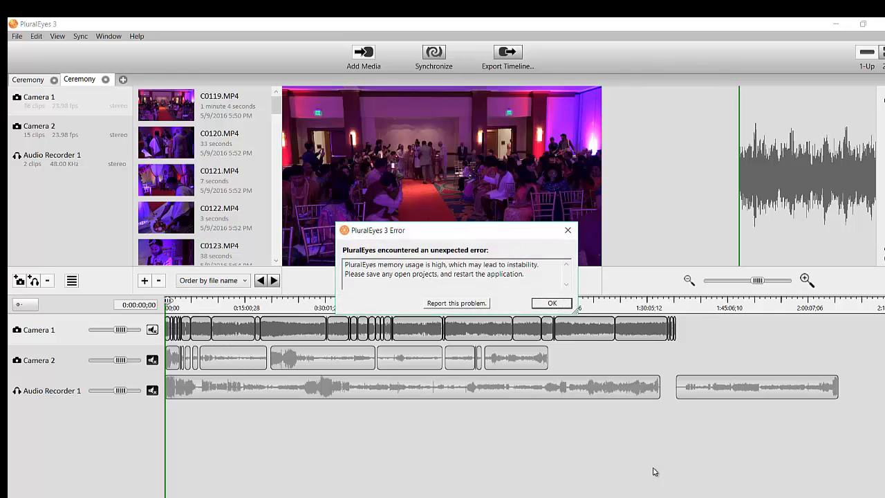
pyautogui.press('Return')
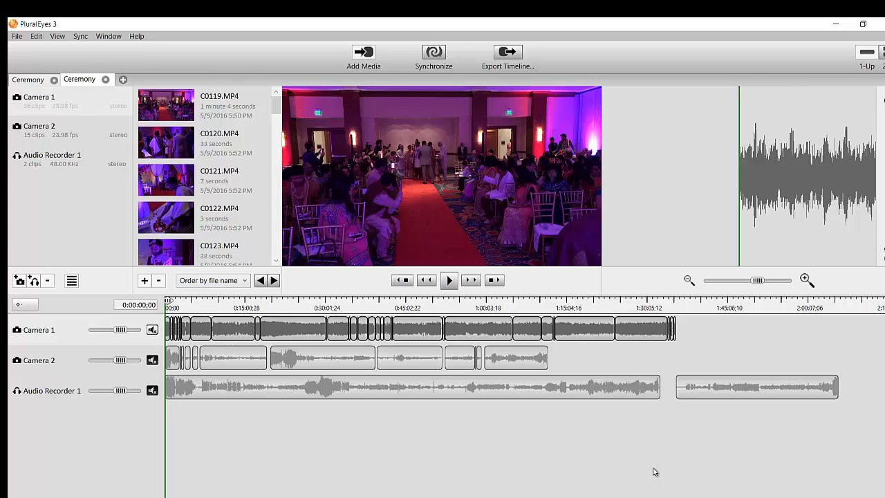
# Turn off Level Audio, turn on Try Really Hard, and synchronize the new Ceremony project.
pyautogui.press('alt')
pyautogui.press('Right')
pyautogui.press('Right')
pyautogui.press('Left')
pyautogui.press('Down')
pyautogui.press('Right')
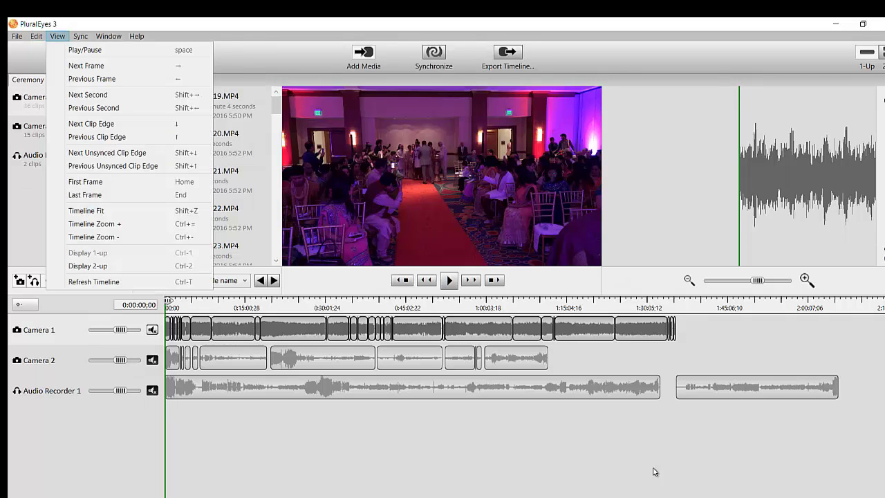
pyautogui.press('Down')
pyautogui.press('Down')
pyautogui.press('Down')
pyautogui.press('Down')
pyautogui.press('Down')
pyautogui.press('Down')
pyautogui.press('Down')
pyautogui.press('Down')
pyautogui.press('Down')
pyautogui.press('Down')
pyautogui.press('Down')
pyautogui.press('Down')
pyautogui.press('Down')
pyautogui.press('Down')
pyautogui.press('Down')
pyautogui.press('Down')
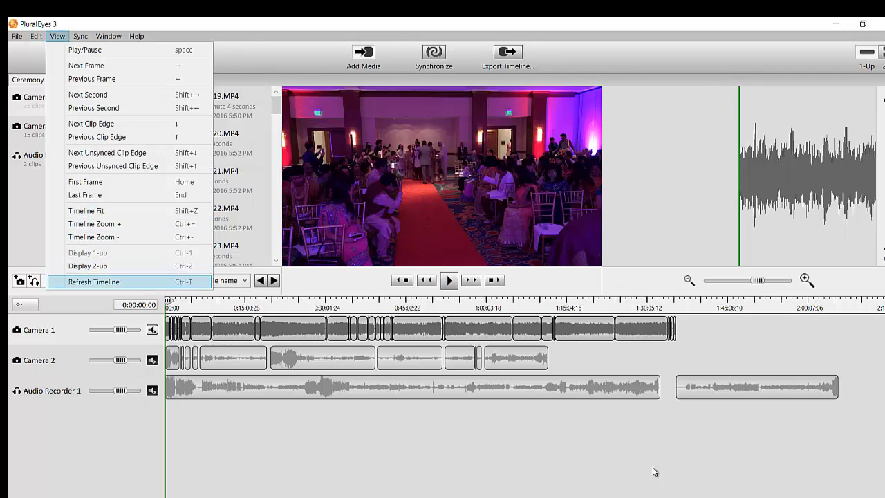
pyautogui.press('Right')
pyautogui.press('Down')
pyautogui.press('Down')
pyautogui.press('Down')
pyautogui.press('Return')
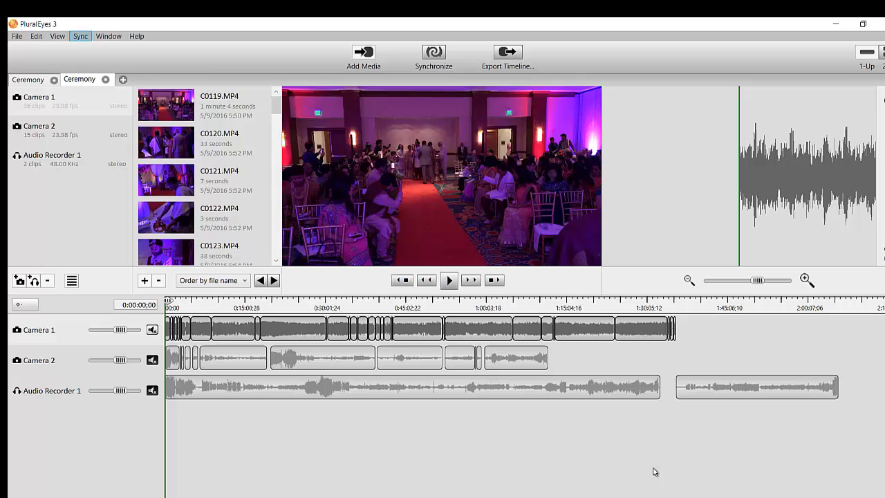
pyautogui.hotkey('alt', 's')
pyautogui.press('Down')
pyautogui.press('Down')
pyautogui.press('Down')
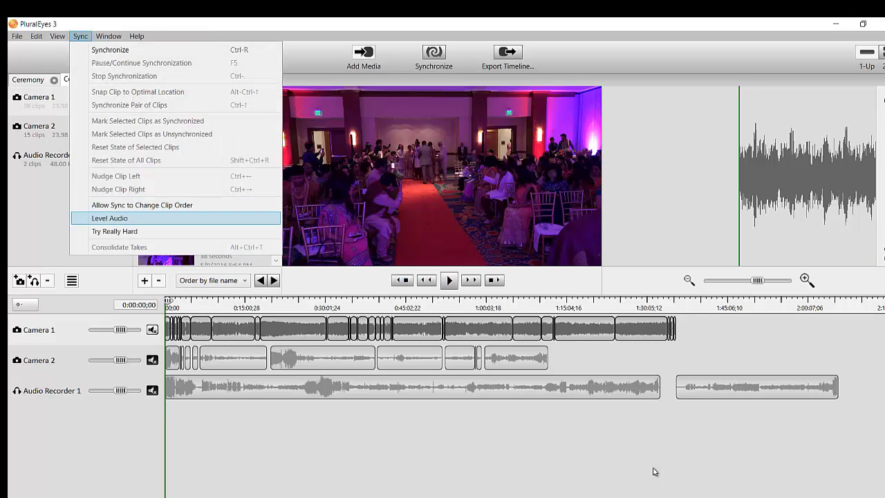
pyautogui.press('Down')
pyautogui.press('Return')
pyautogui.hotkey('ctrl', 'y')
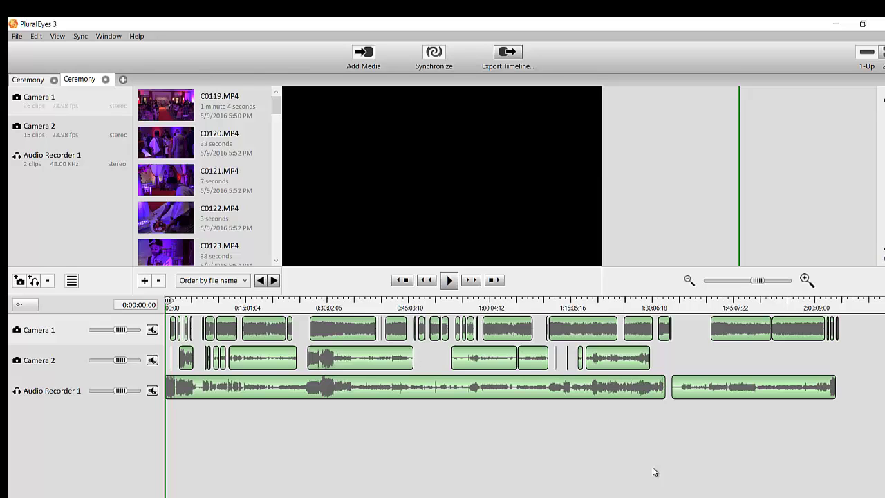
# Export the synchronized timeline as Final Cut Pro XML for Premiere without the replaced-audio sequence, and close the list of exports.
pyautogui.click(17, 36)
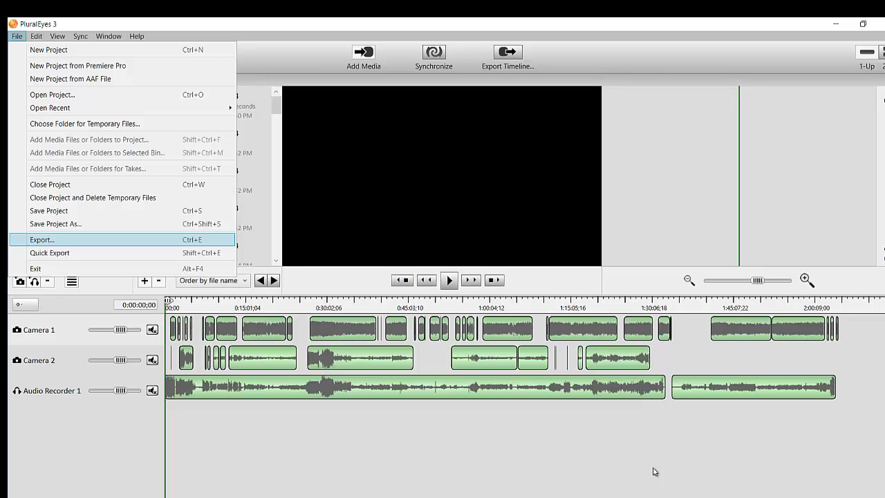
pyautogui.press('Return')
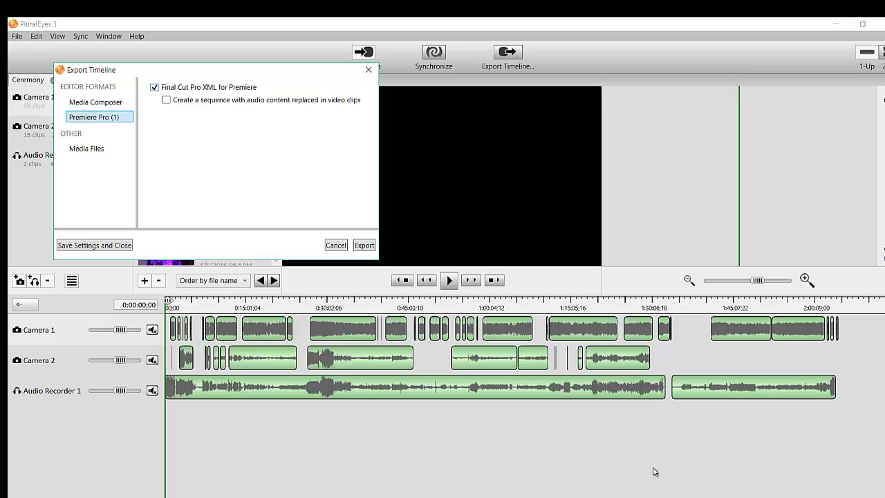
pyautogui.press('Return')
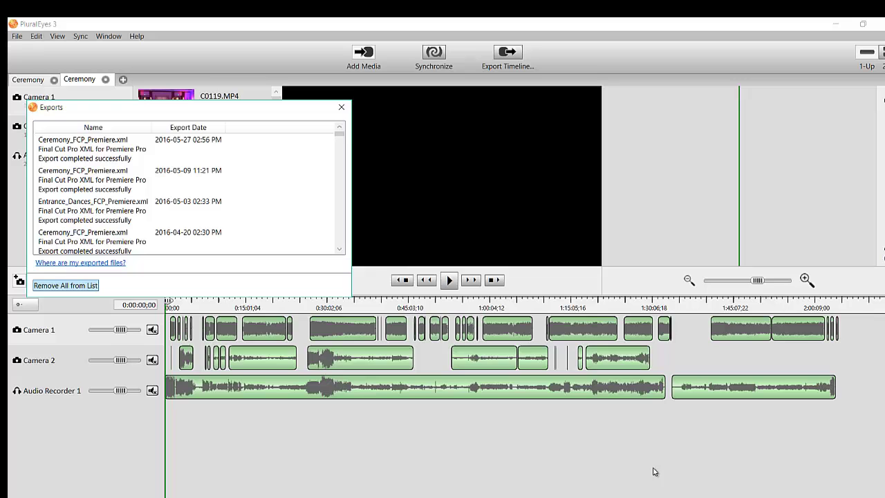
pyautogui.press('Escape')
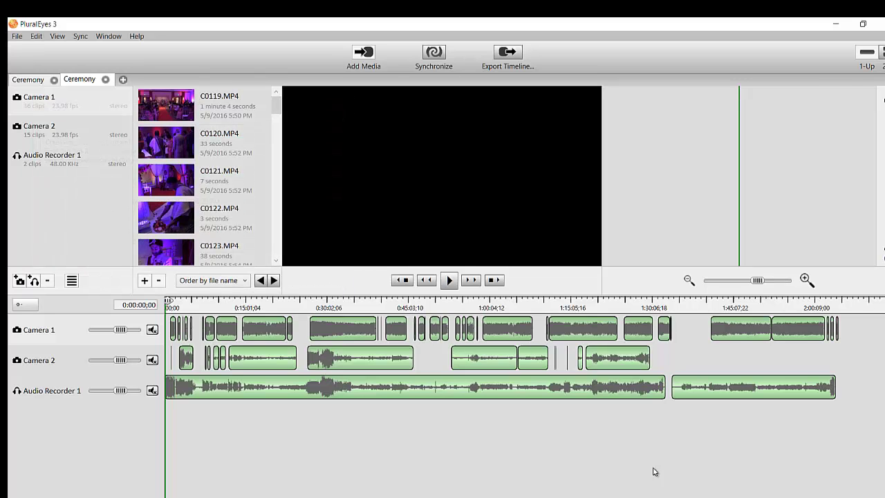
# Switch to Premiere Pro and open the dialog for importing a file into the project.
pyautogui.hotkey('alt', 'Tab')
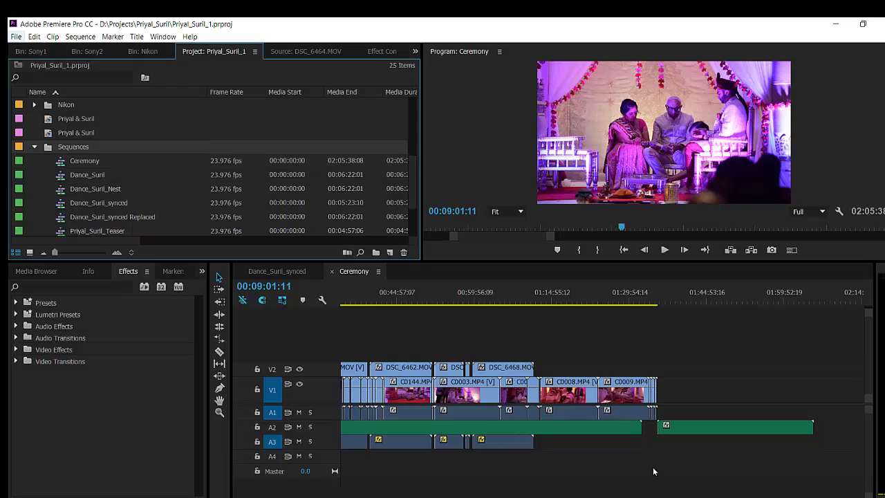
pyautogui.hotkey('alt', 'f')
pyautogui.press('Down')
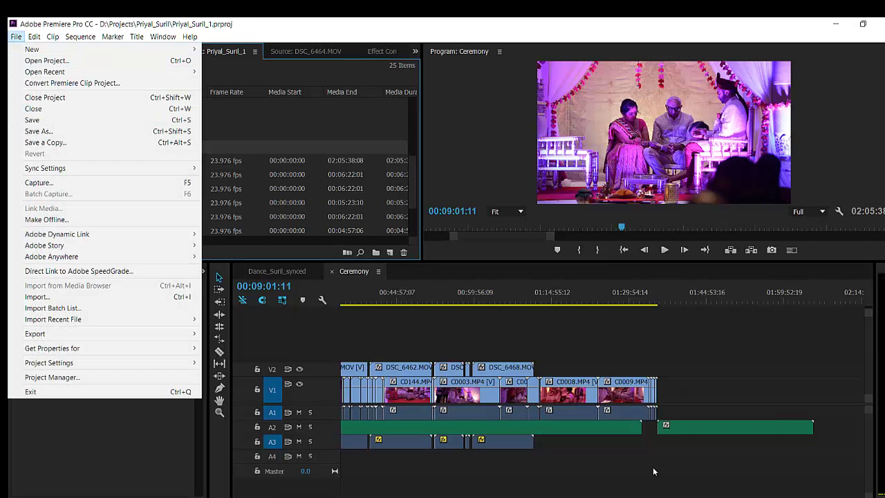
pyautogui.press('Up')
pyautogui.press('Up')
pyautogui.press('Up')
pyautogui.press('Up')
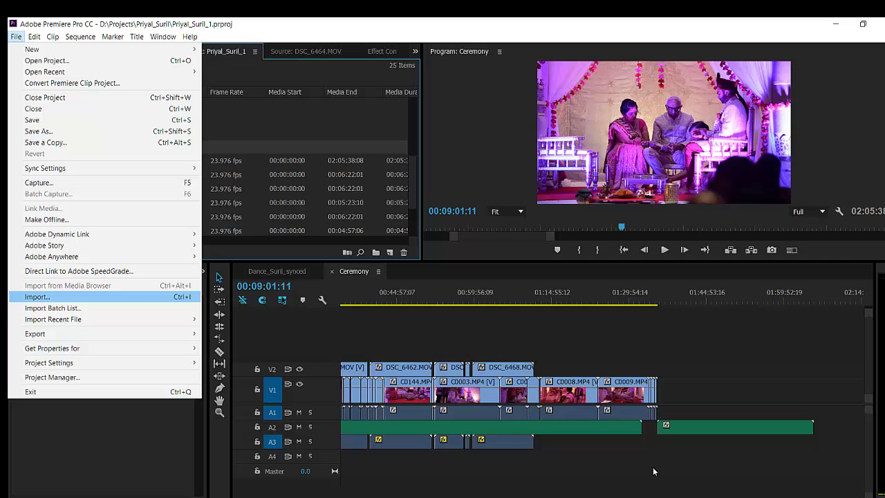
pyautogui.press('Return')
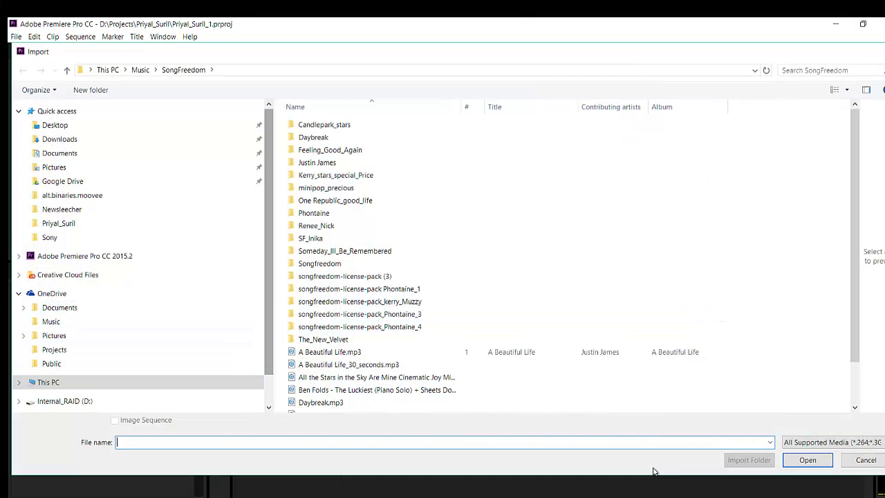
# Import Ceremony_FCP_Premiere.xml from the folder "Ceremony exported 2016-5-27 at 14.56.56" inside the wedding project's folder on drive D.
pyautogui.scroll(-1, 138, 305)
pyautogui.click(64, 354)
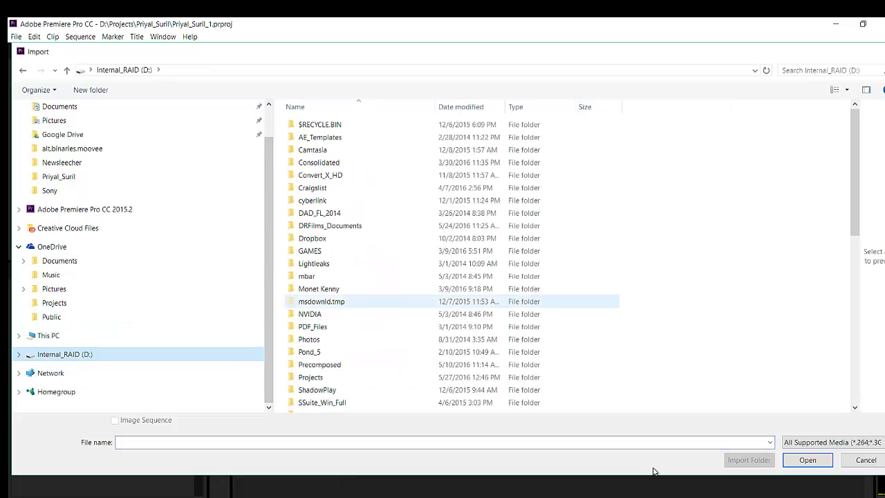
pyautogui.doubleClick(311, 377)
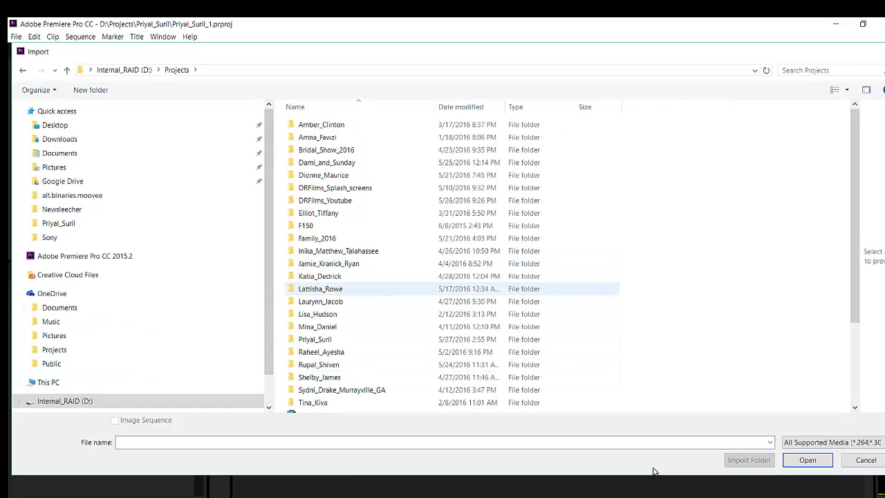
pyautogui.doubleClick(332, 339)
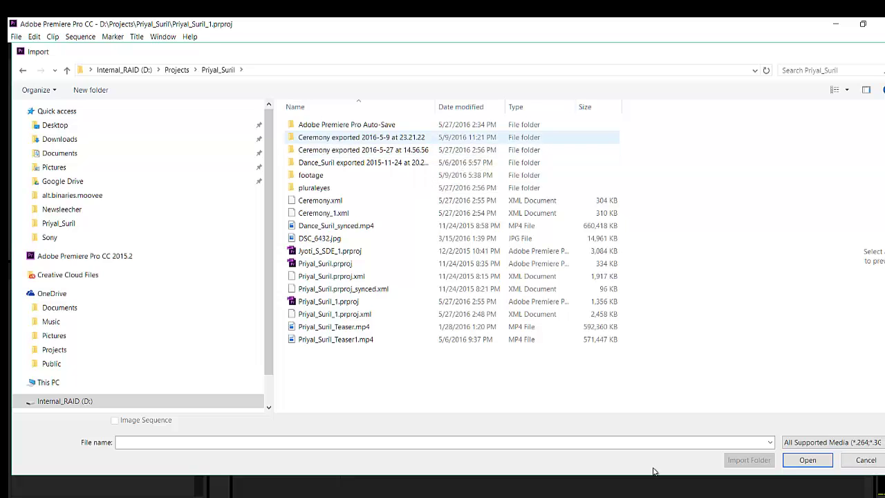
pyautogui.doubleClick(363, 149)
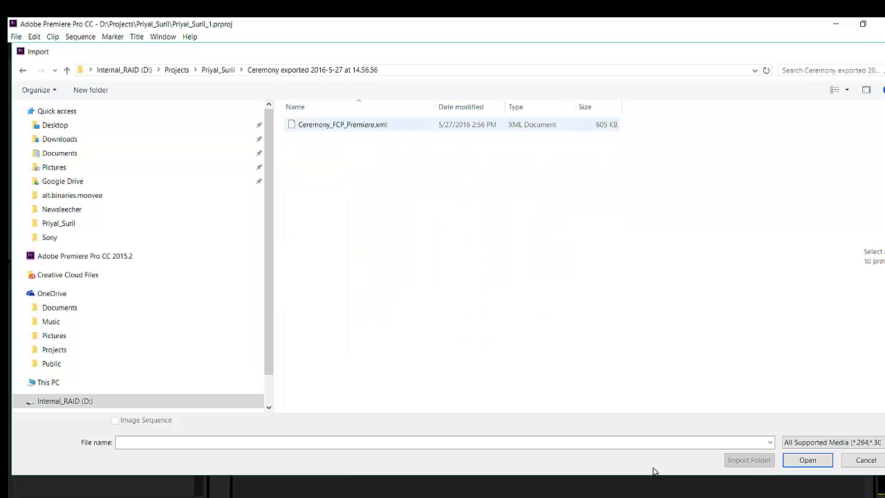
pyautogui.click(342, 125)
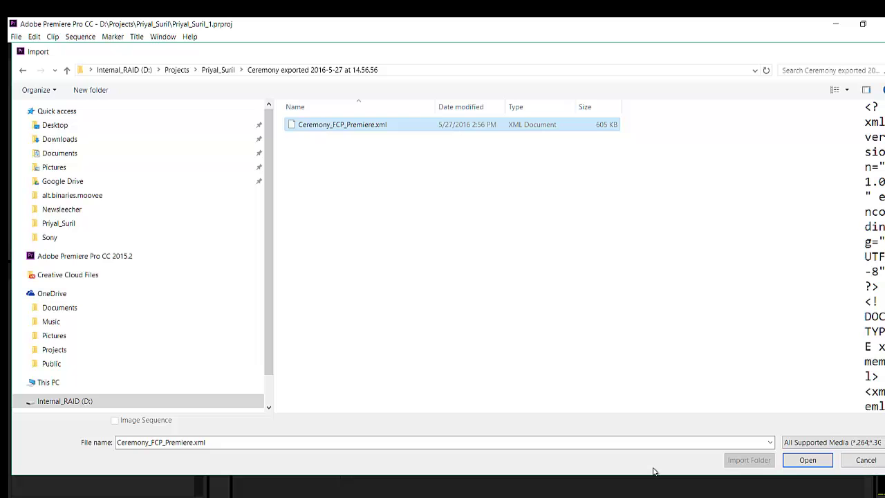
pyautogui.press('Return')
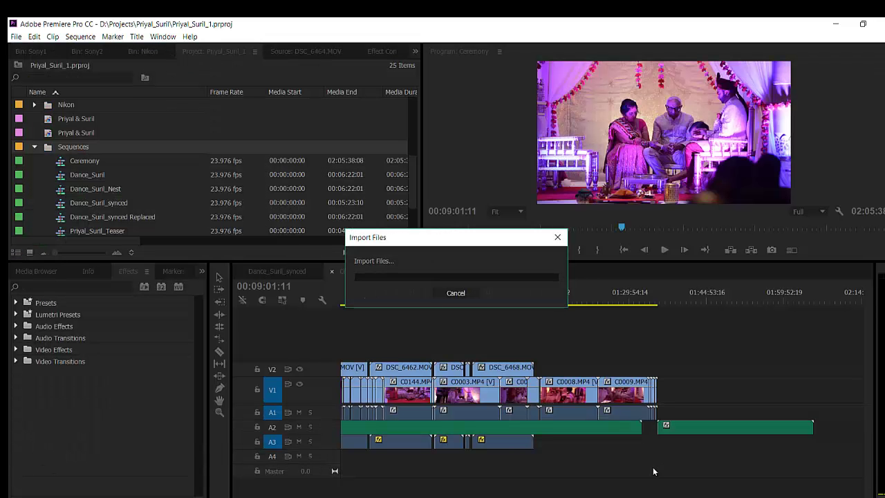
pyautogui.press('Return')
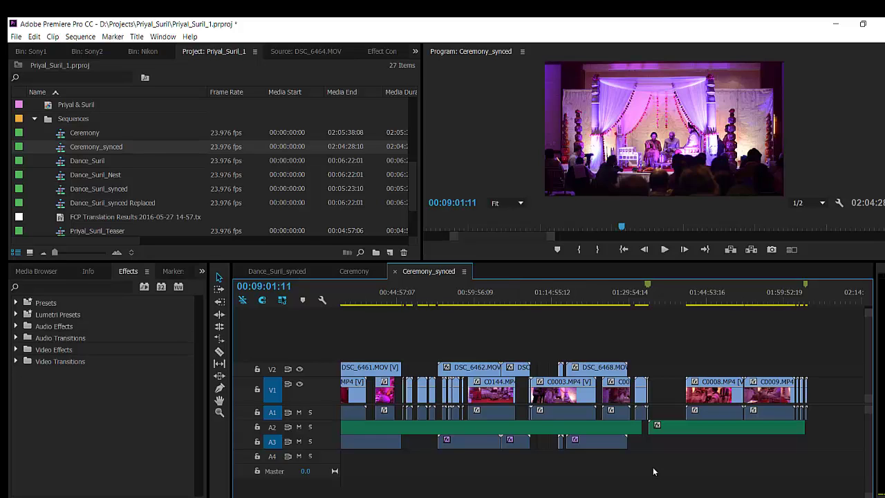
# Play a short section of the Ceremony_synced sequence from 01:22:26:11 to check the sync.
pyautogui.click(590, 292)
pyautogui.press('space')
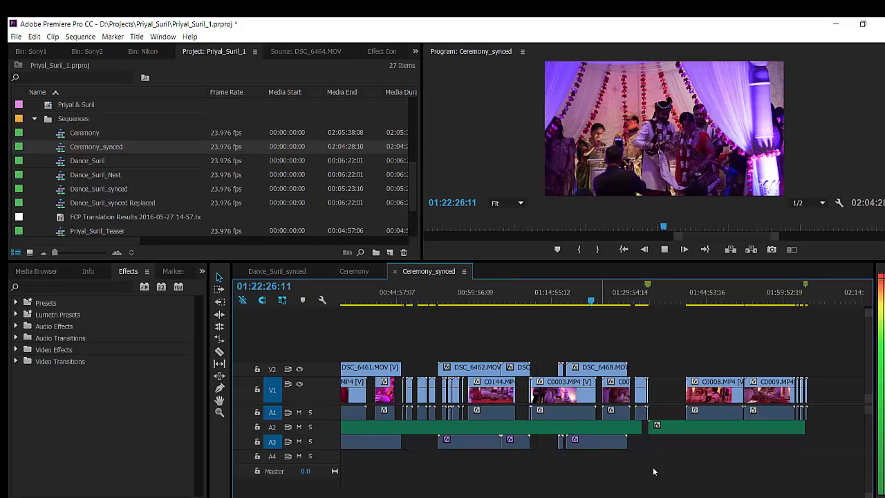
pyautogui.press('space')
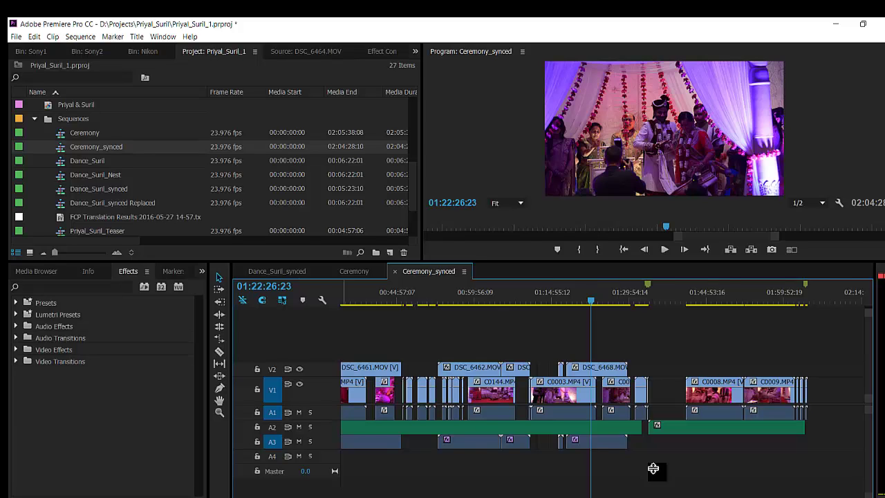
# Reduce the video track height in Ceremony_synced and move the playhead to 01:29:15:22, near the end of the DSC_6468.MOV clip.
pyautogui.hotkey('ctrl', '-')
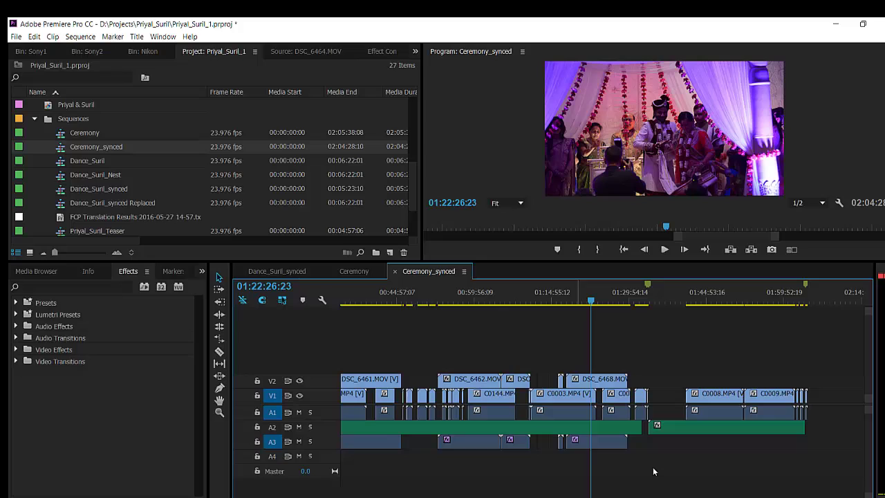
pyautogui.scroll(1, 654, 472)
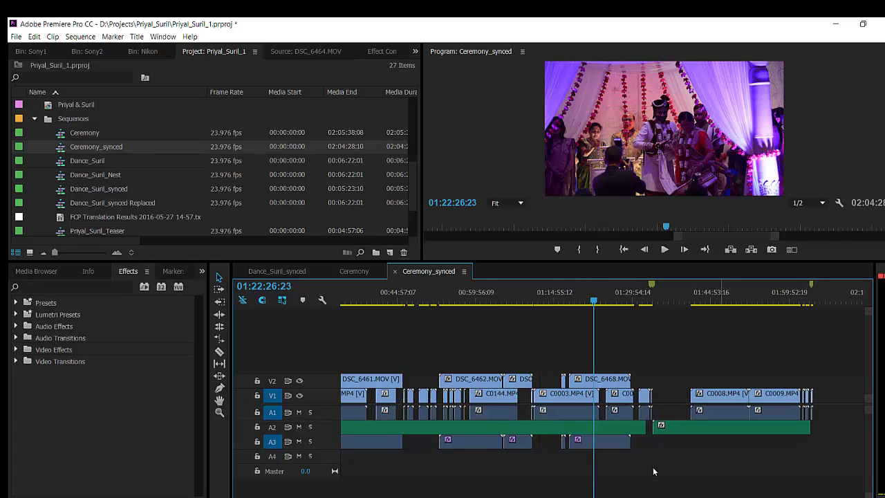
pyautogui.press('Down')
pyautogui.press('Down')
pyautogui.press('Down')
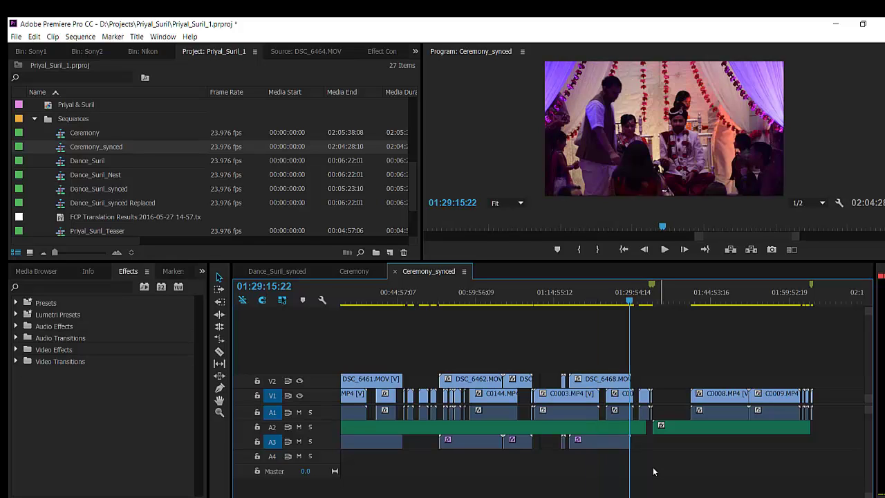
pyautogui.press('=')
pyautogui.press('=')
pyautogui.press('=')
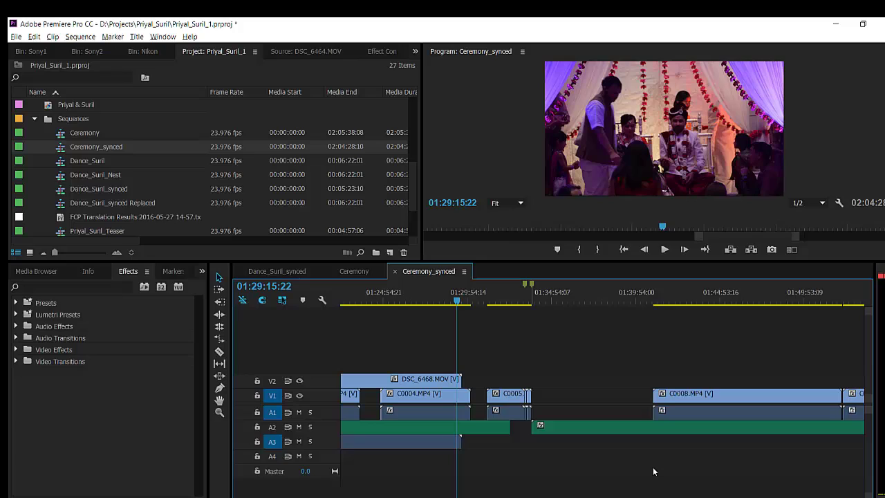
# Step back two frames and play the synced sequence to about 01:29:22 to review the overlapping DSC_6468.MOV and C0004.MP4 clips.
pyautogui.press('alt')
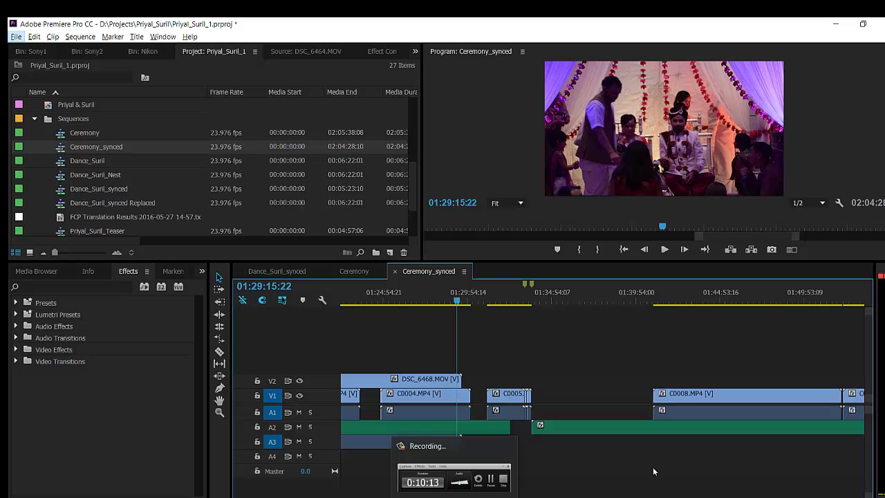
pyautogui.press('Left')
pyautogui.press('Left')
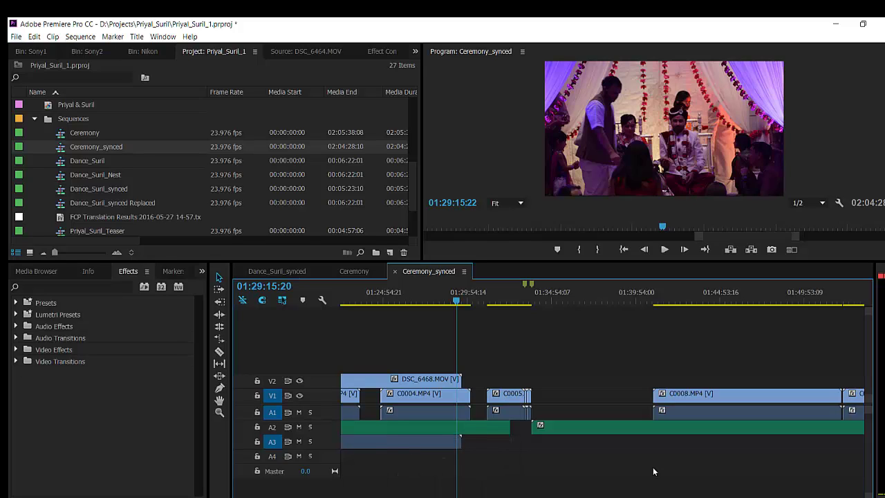
pyautogui.press('l')
pyautogui.press('j')
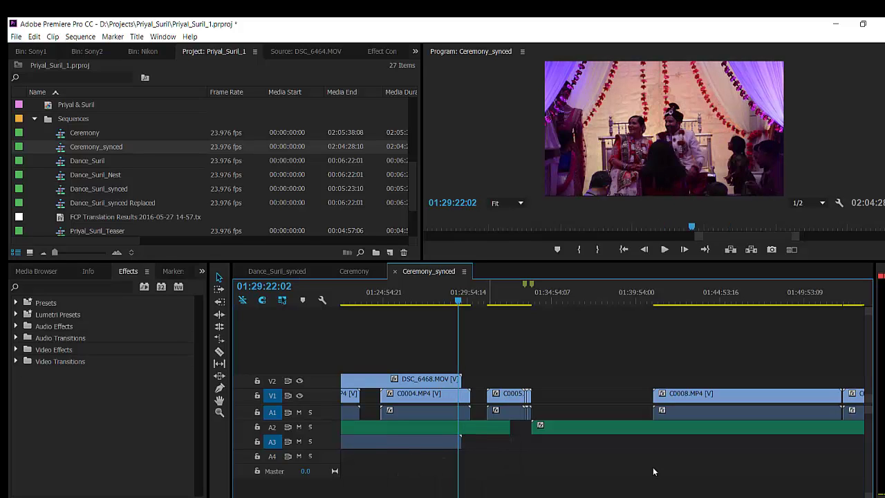